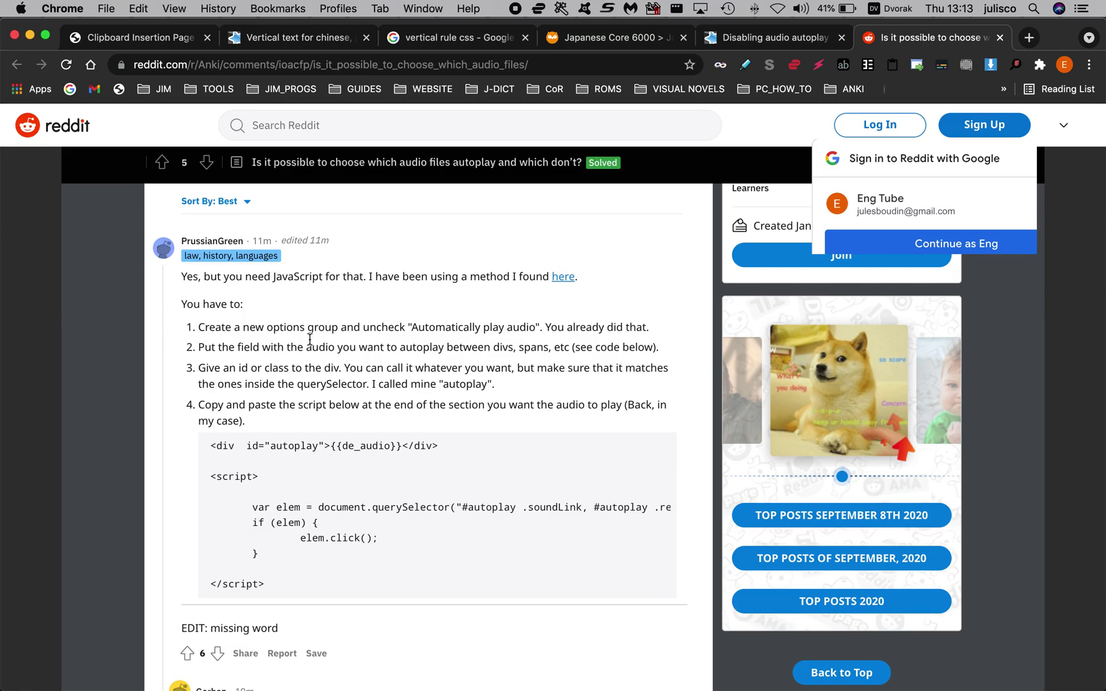
Step: Switch to Anki and turn off automatic audio playback in the general options of the 4. iKnow | CORE 6000 deck
key("ctrl+Right")
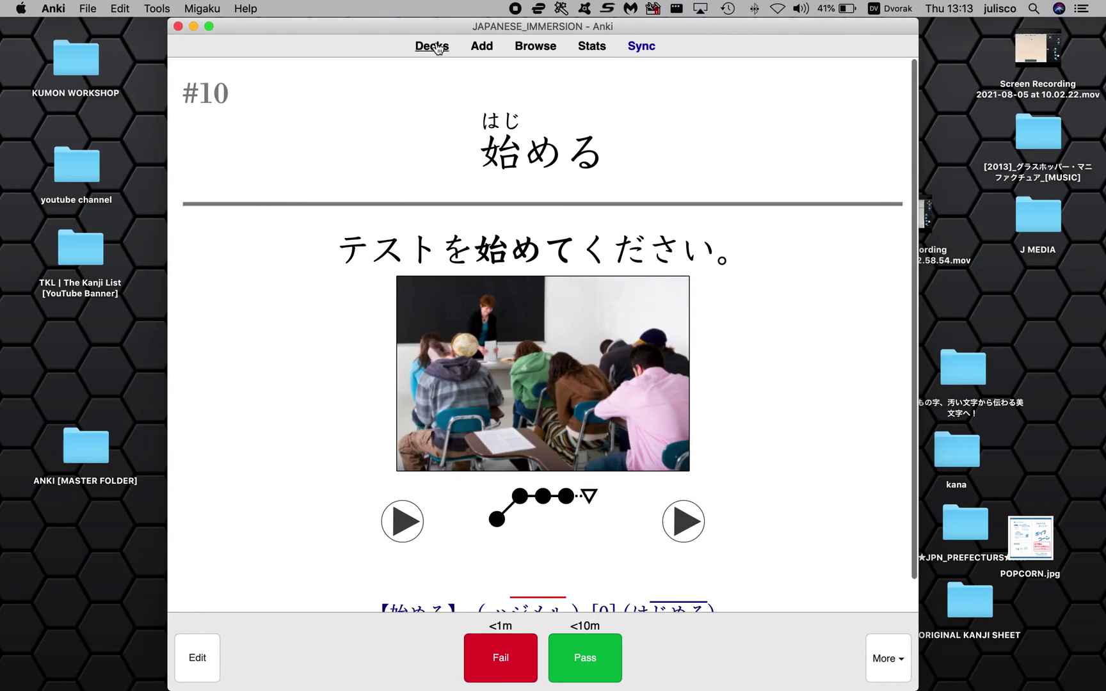
left_click(432, 45)
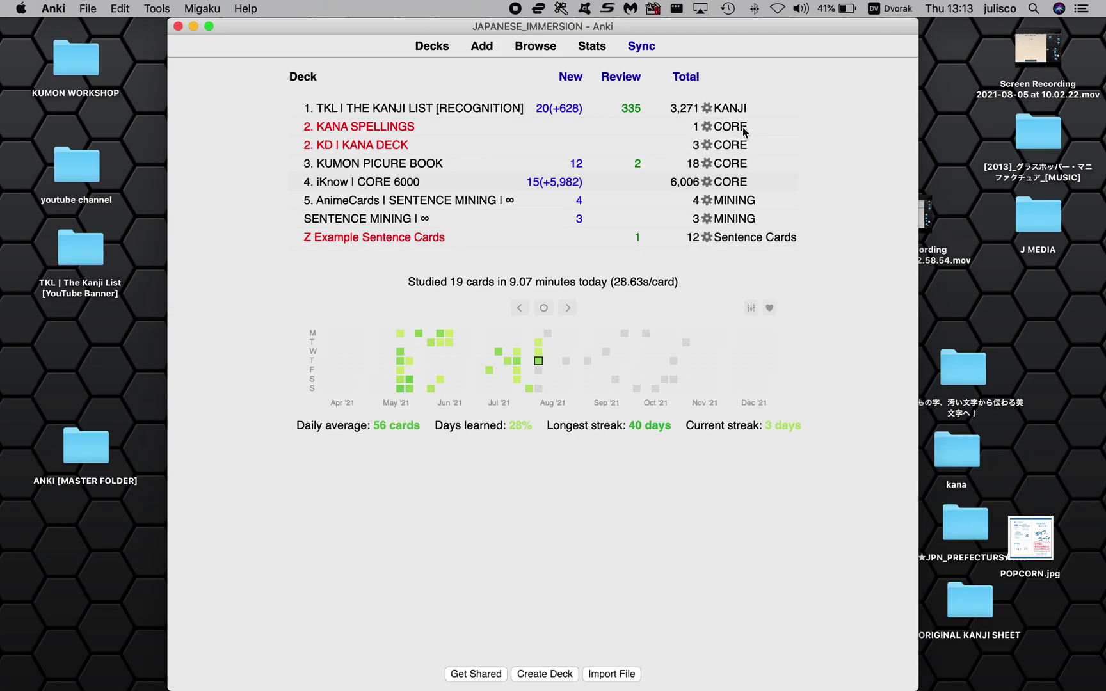
left_click(707, 183)
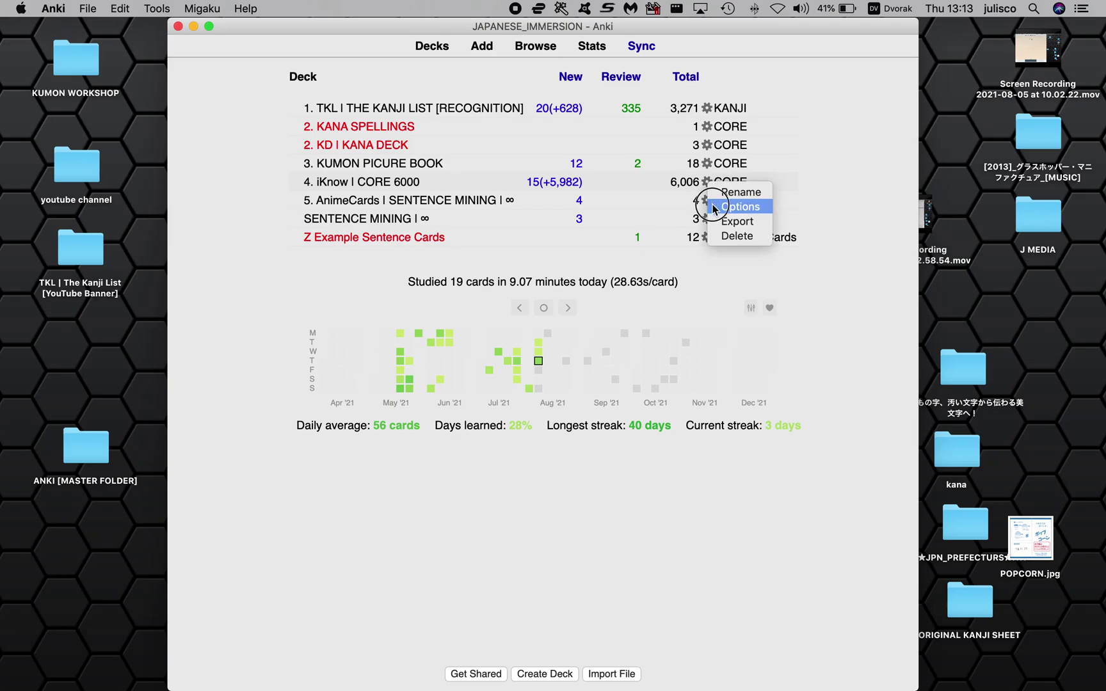
left_click(713, 206)
left_click(602, 126)
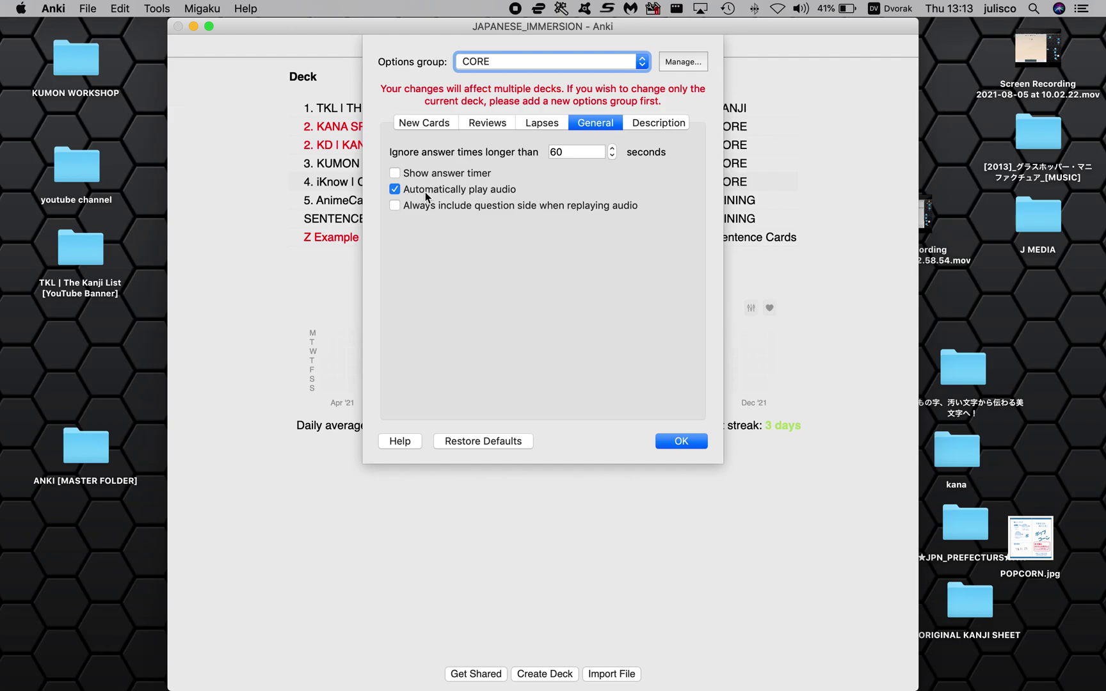
left_click(493, 193)
left_click(681, 442)
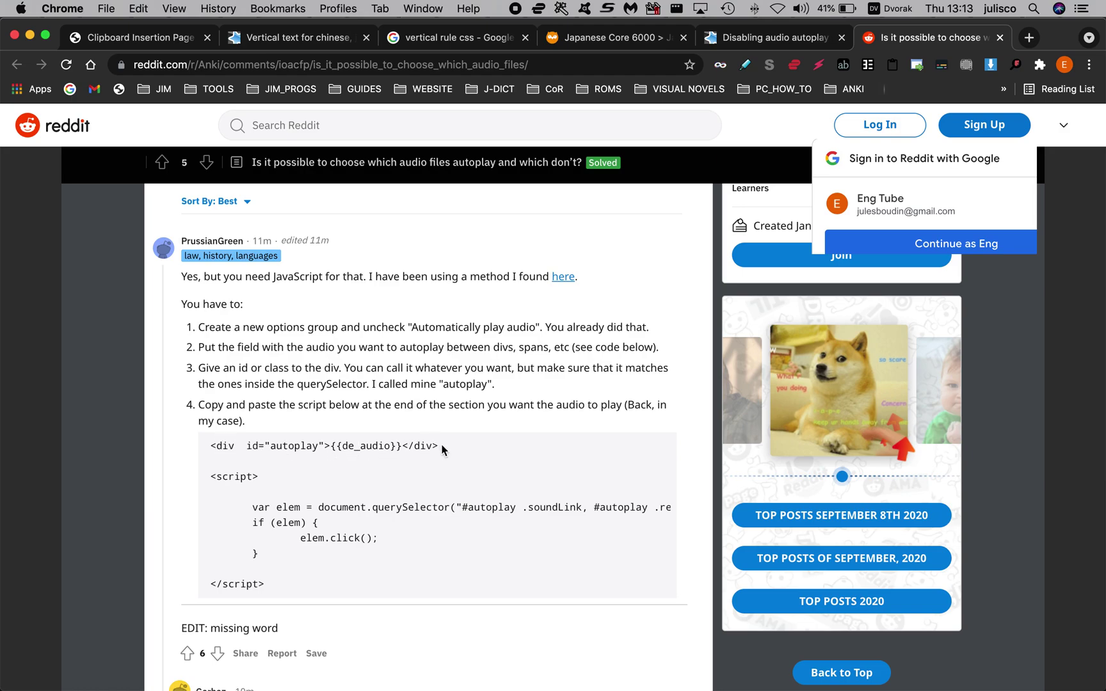
Step: Copy the line <div id="autoplay">{{de_audio}}</div> from the Reddit answer in Chrome and return to Anki
left_click_drag(443, 448, 199, 454)
key("super+c")
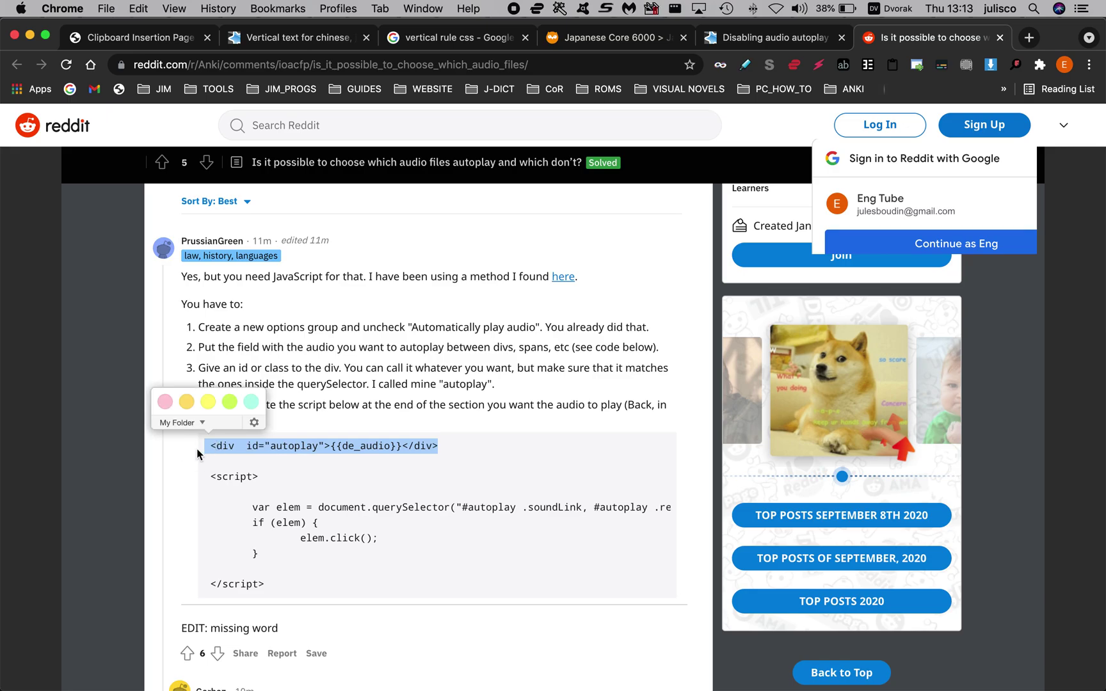
key("ctrl+Right")
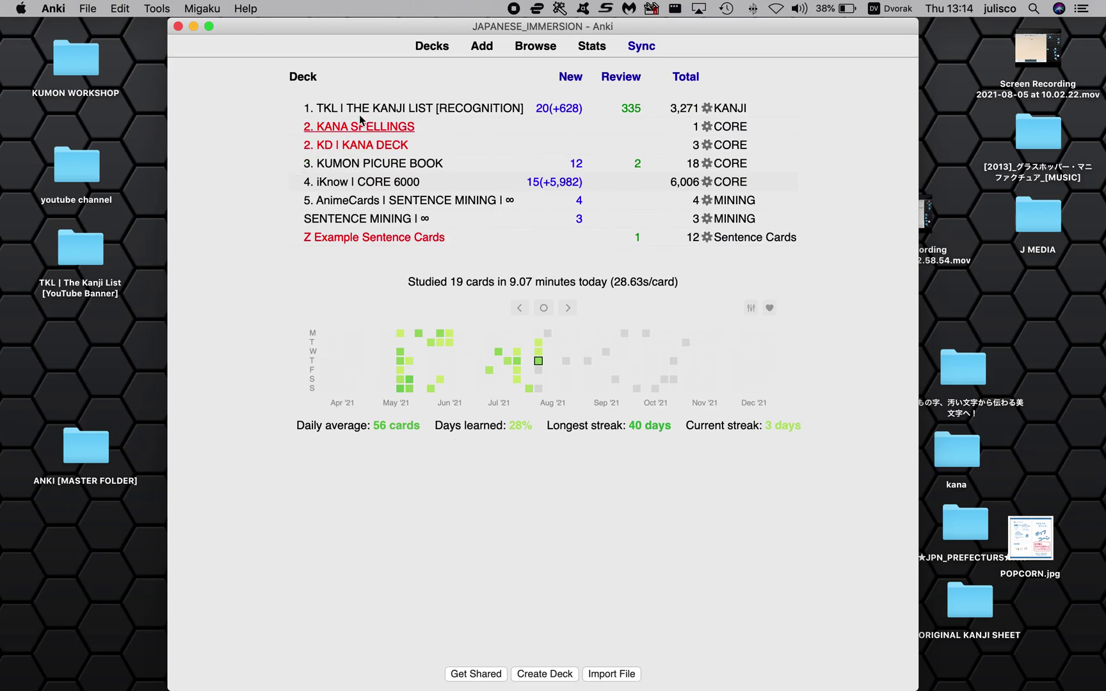
Step: Open the back card template used by the 4. iKnow | CORE 6000 deck from the card browser
left_click(531, 46)
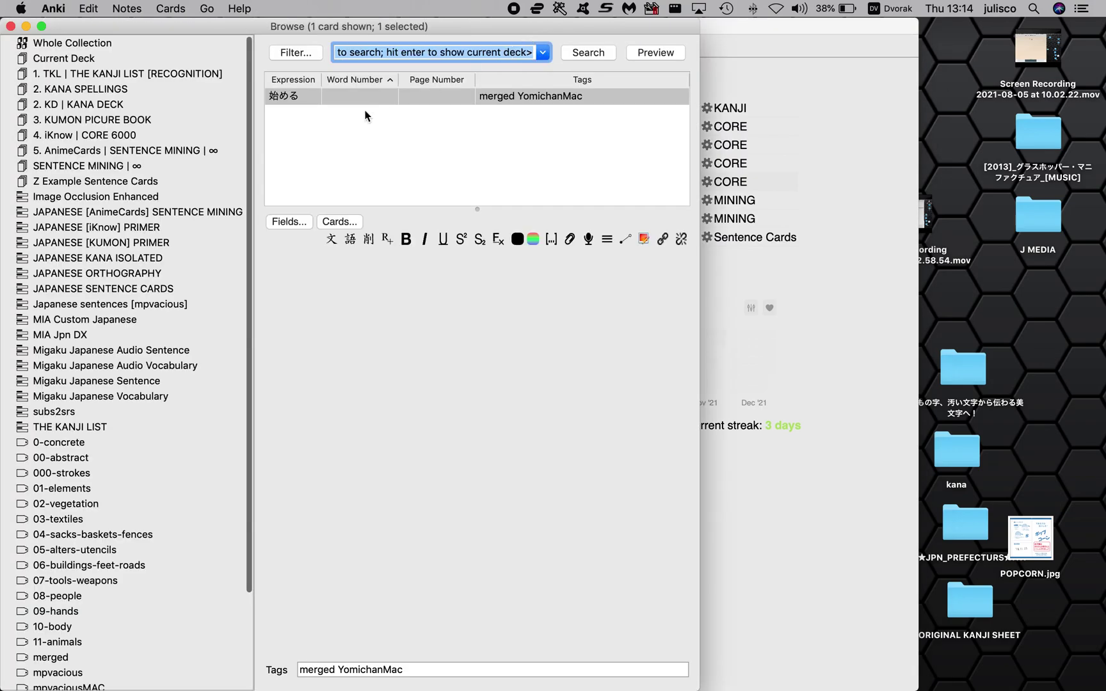
left_click(99, 140)
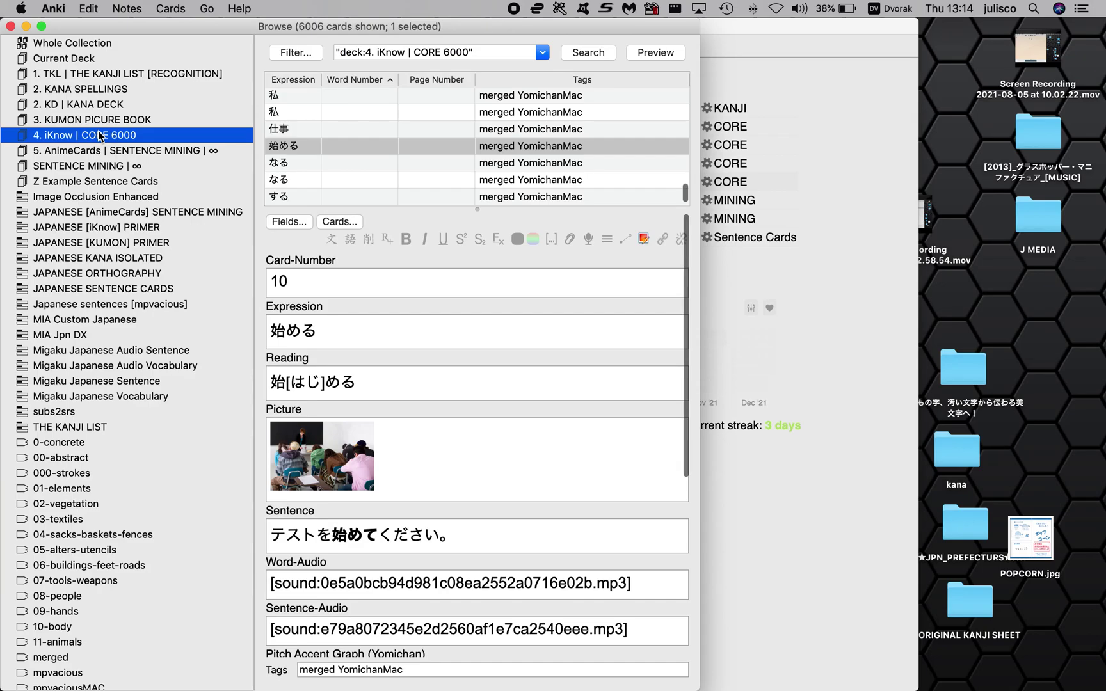
left_click(334, 222)
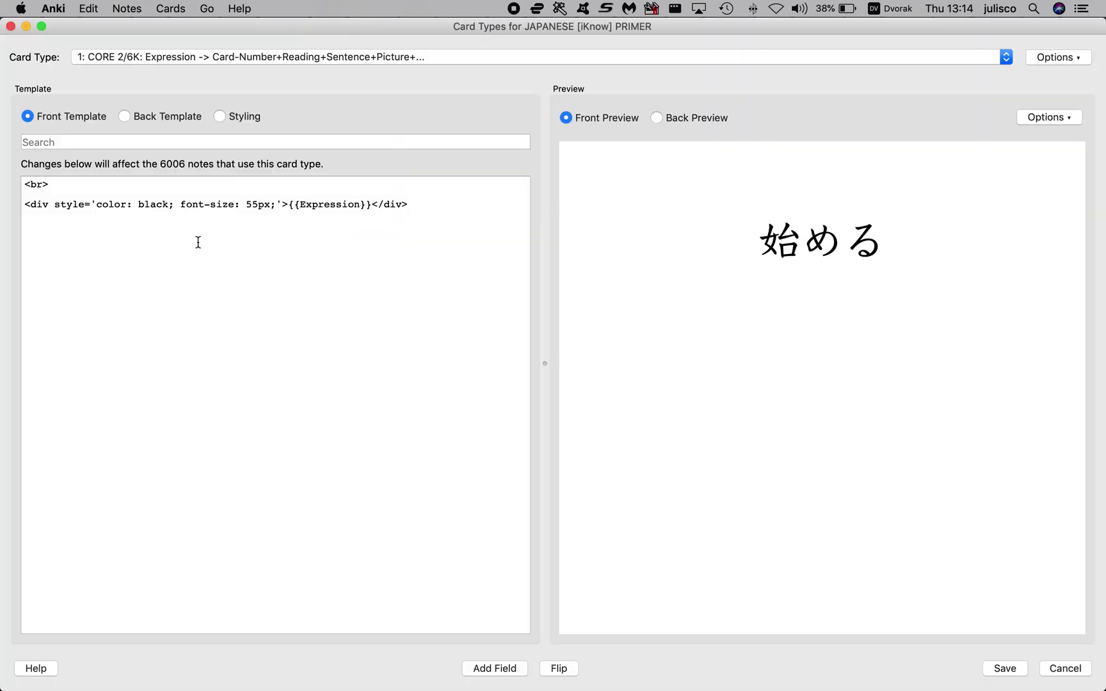
left_click(163, 118)
scroll(628, 439, "down", 3)
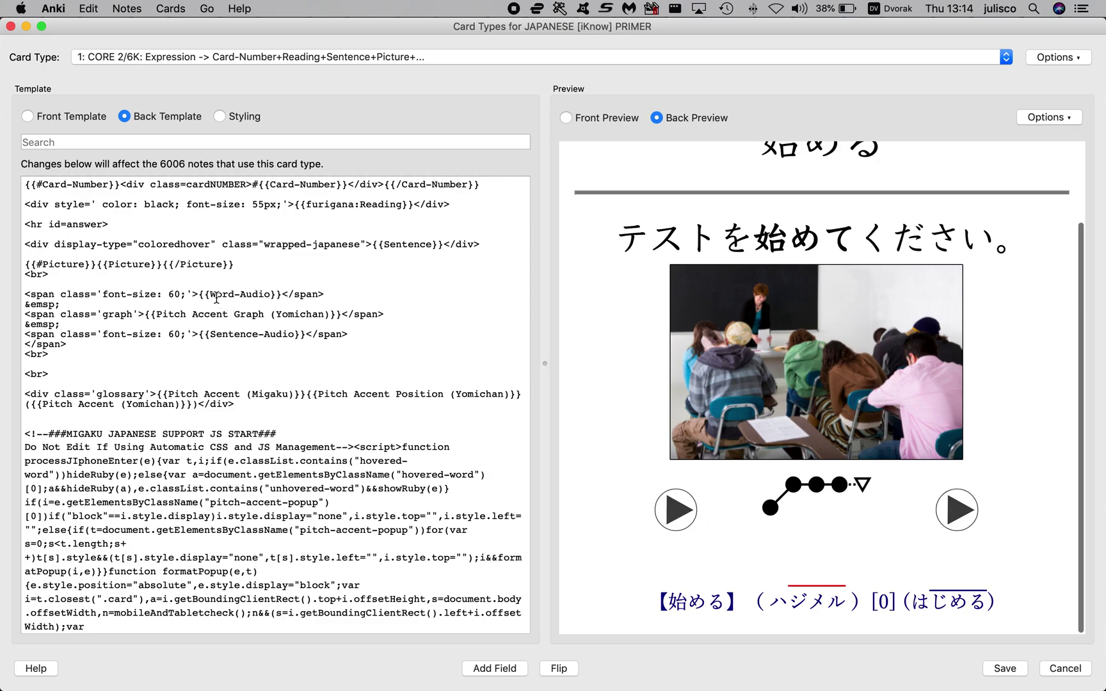
Step: Replace the Word-Audio span line with the copied autoplay div, set its field to Word-Audio and remove the leading space
left_click_drag(330, 295, 17, 300)
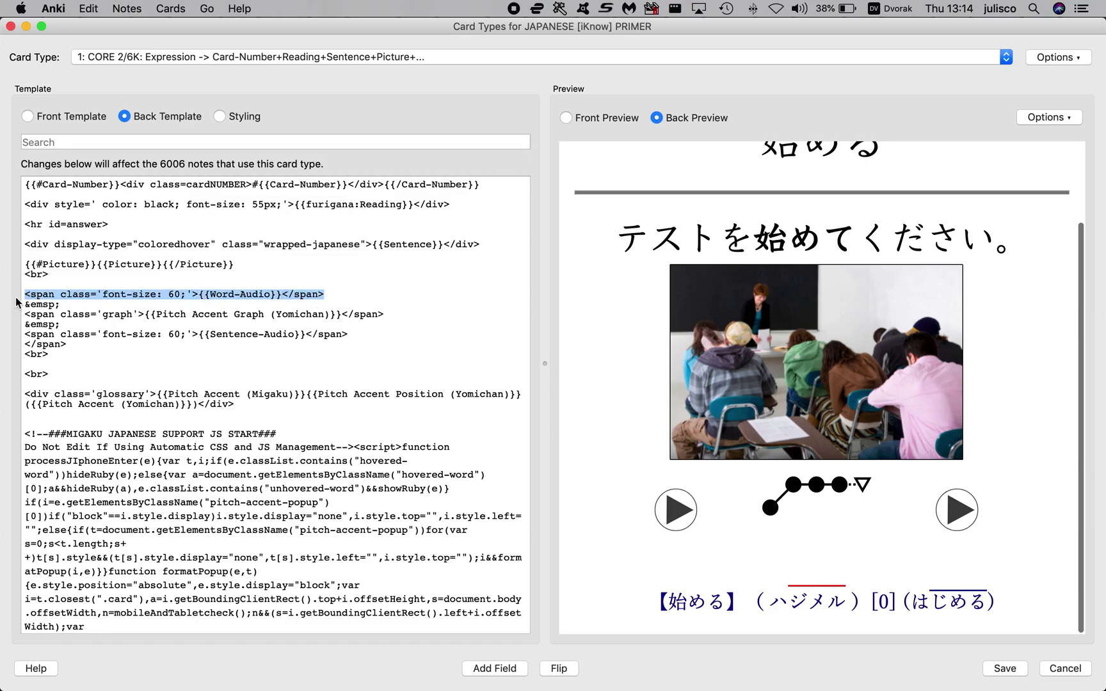
key("super+v")
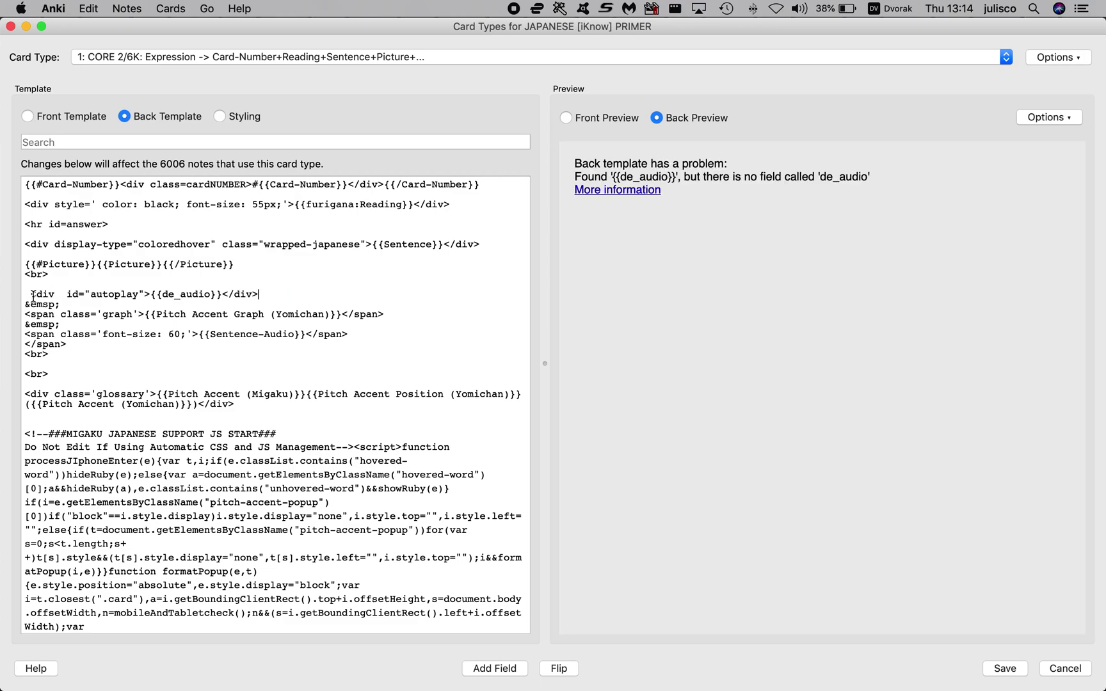
double_click(166, 296)
type("Word-")
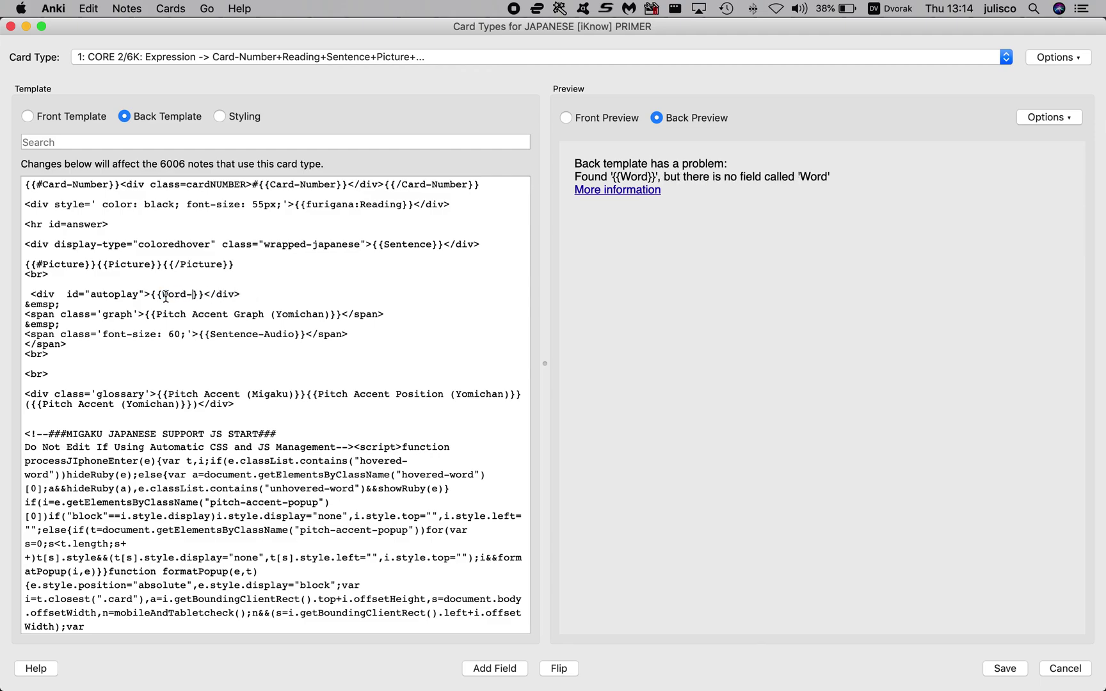
type("Audio")
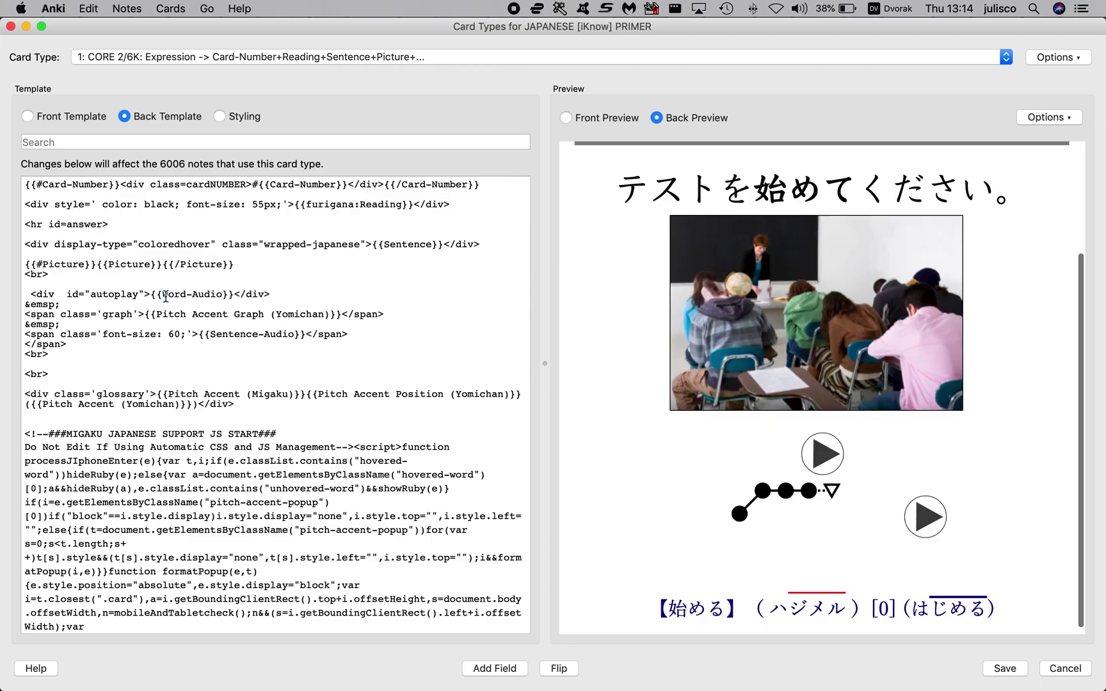
left_click(31, 295)
key("BackSpace")
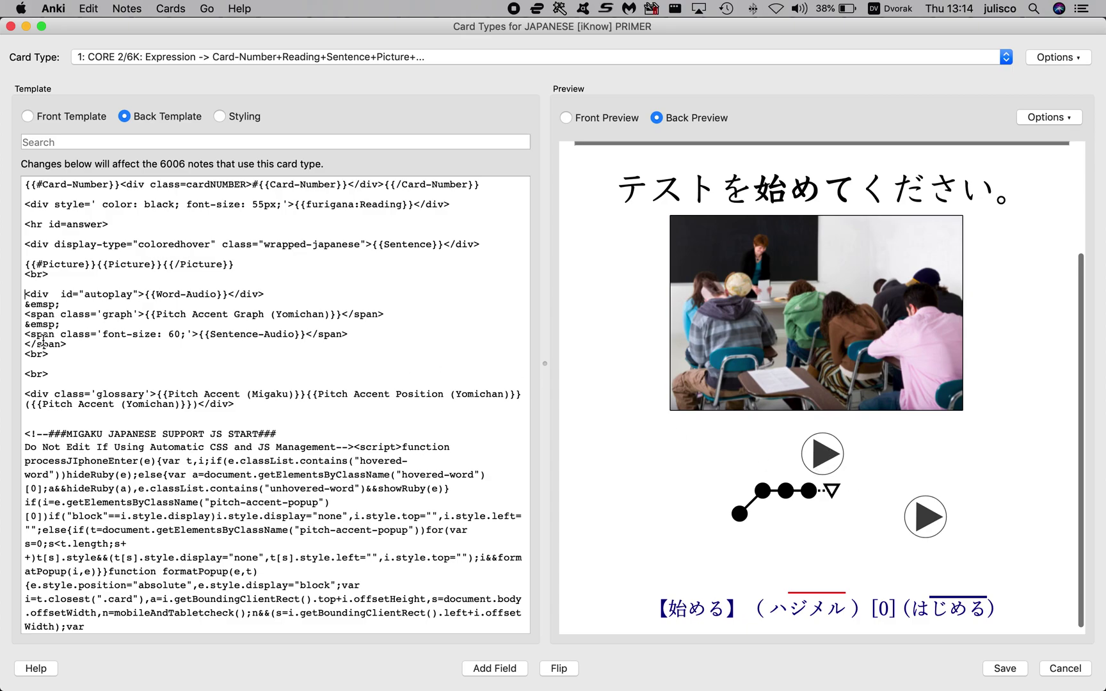
Step: Change the opening tag of the autoplay line to <span id="autoplay"> with a single space before id
key("ctrl+Left")
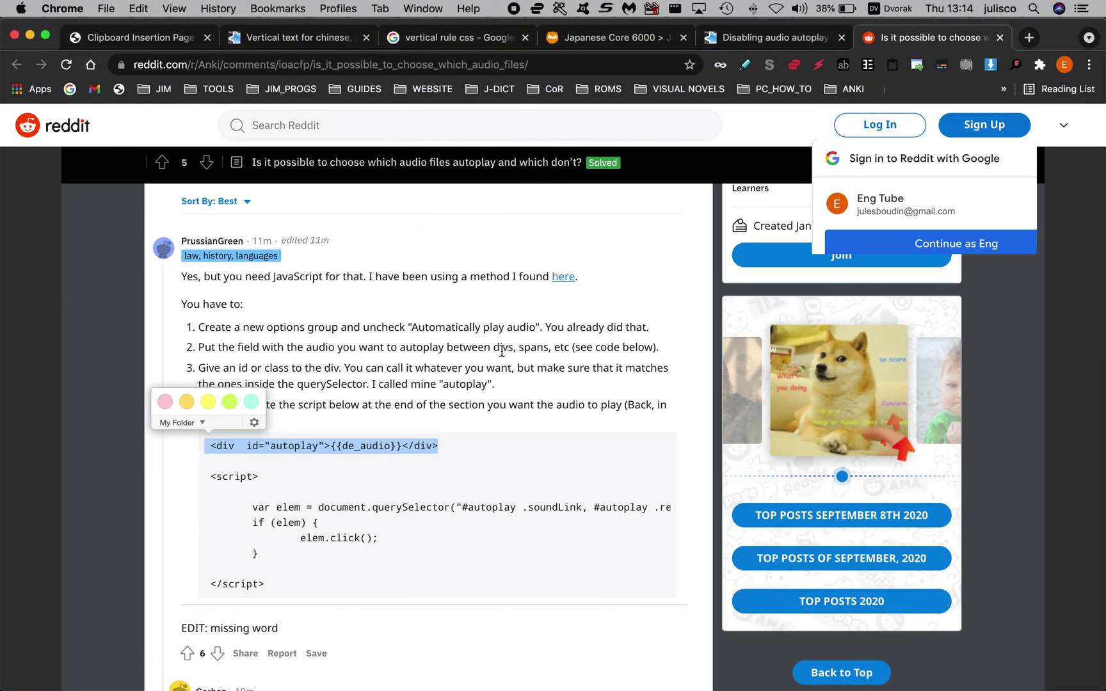
key("ctrl+Right")
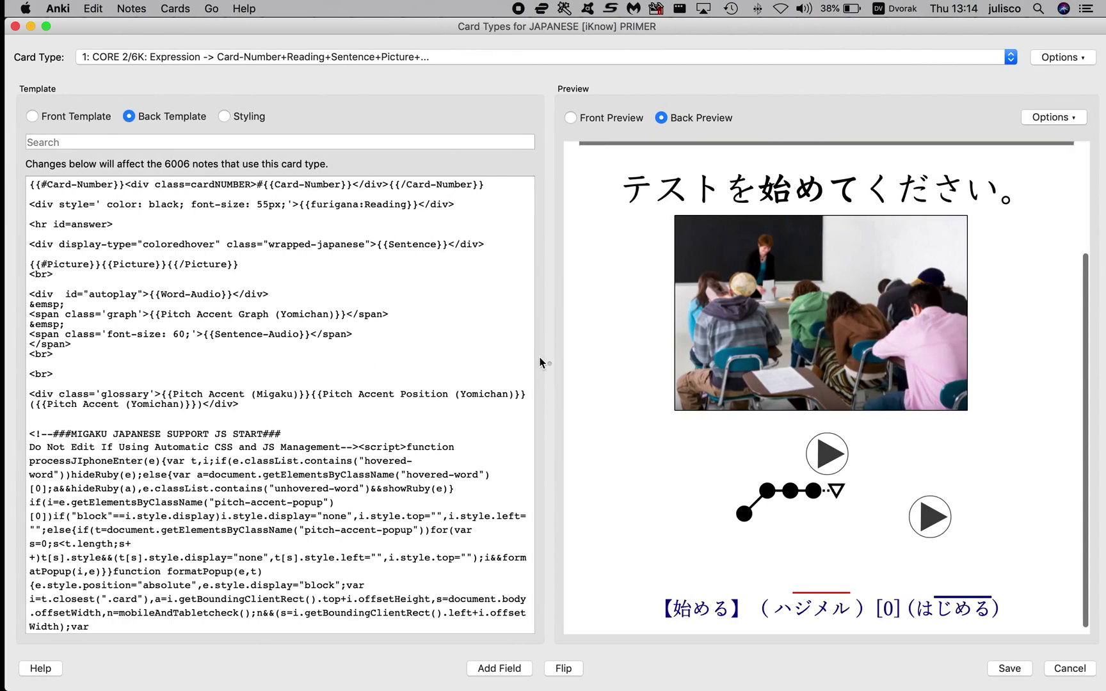
double_click(38, 334)
key("super+c")
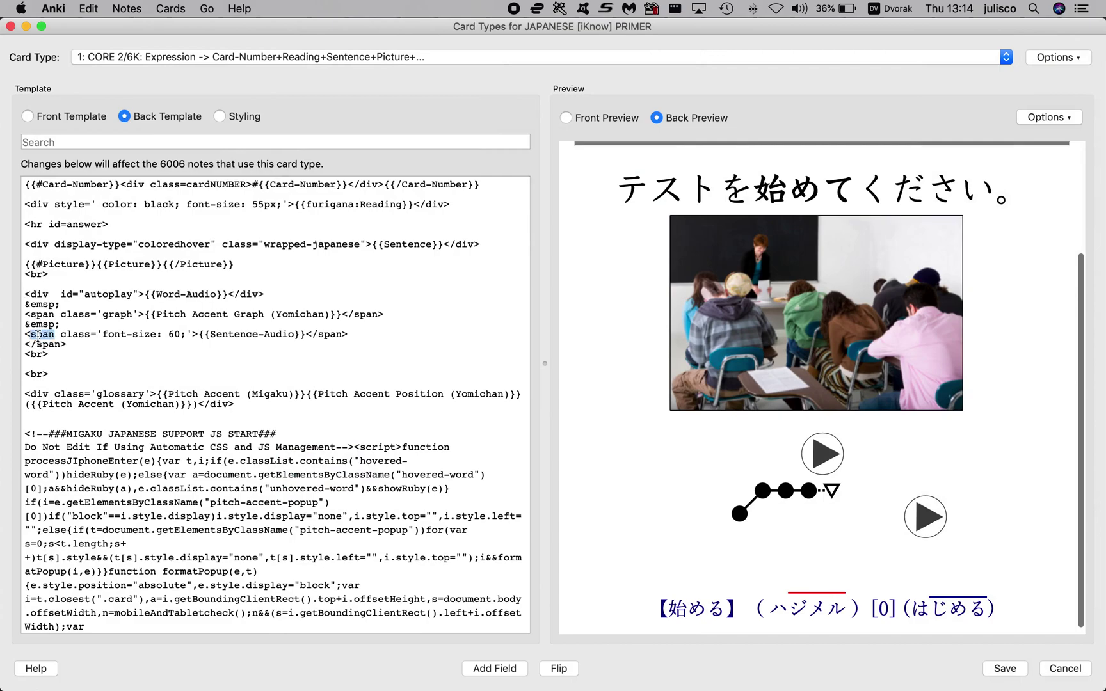
double_click(40, 293)
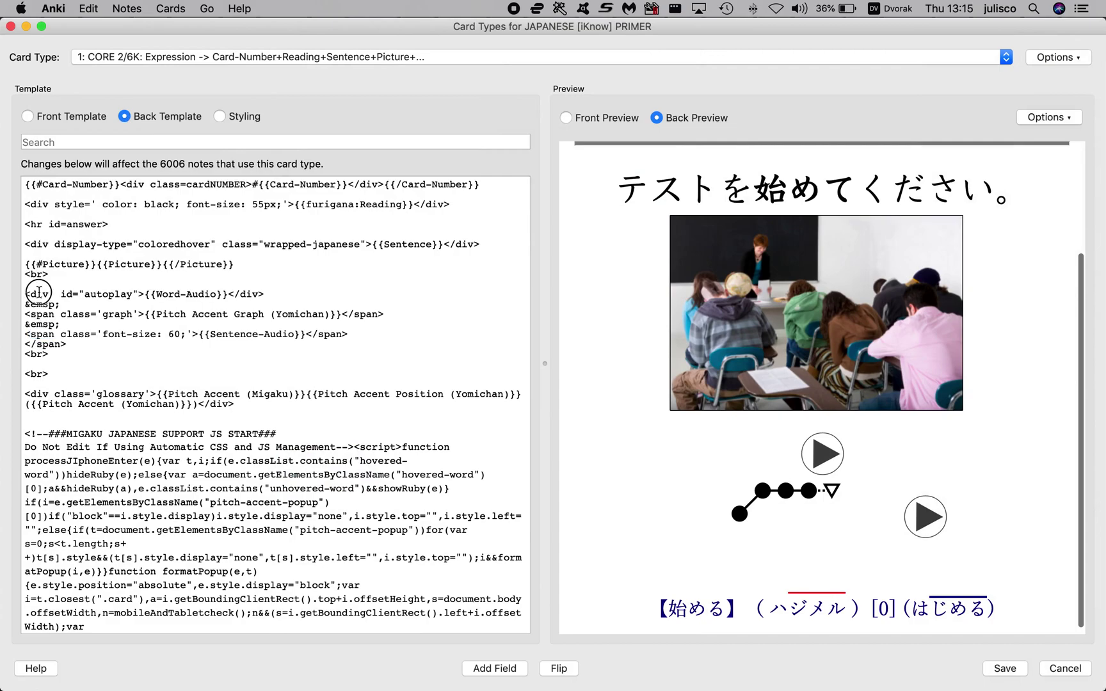
key("super+v")
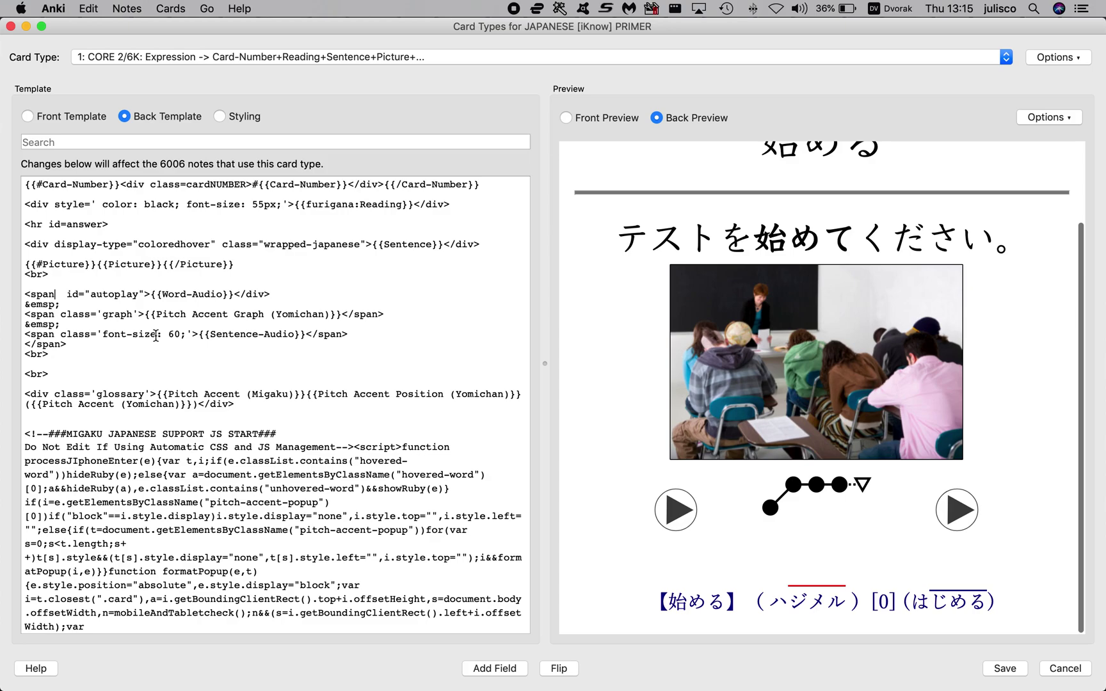
key("BackSpace")
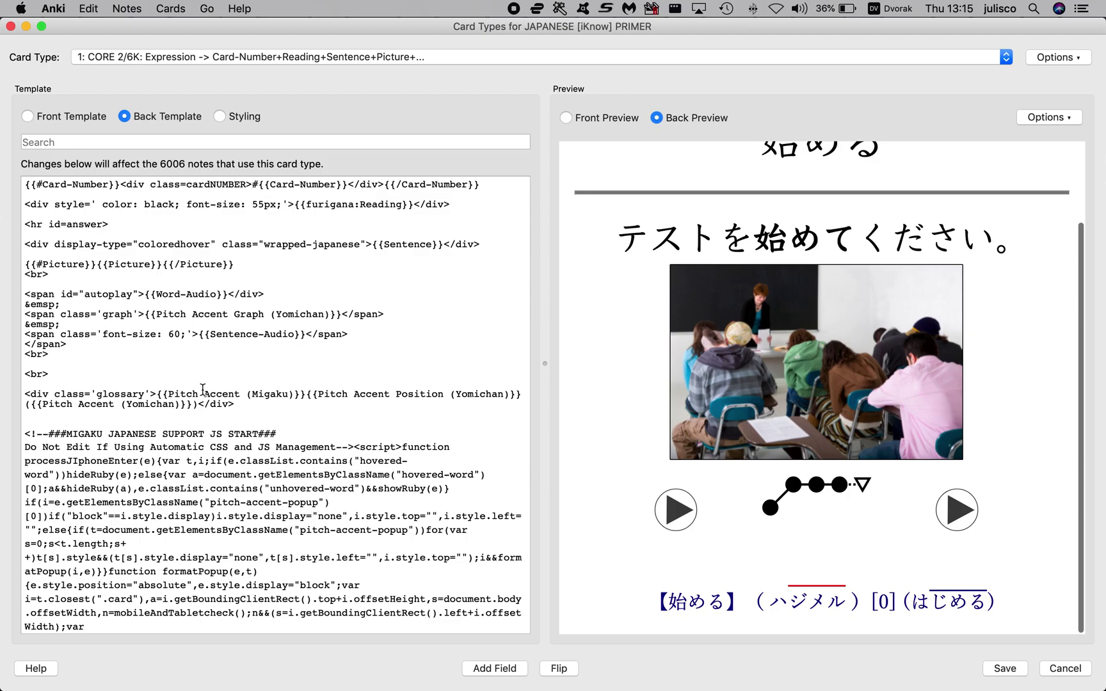
Step: Copy the whole script block, from <script> to </script>, from the Reddit answer in Chrome and return to Anki
key("super+Tab")
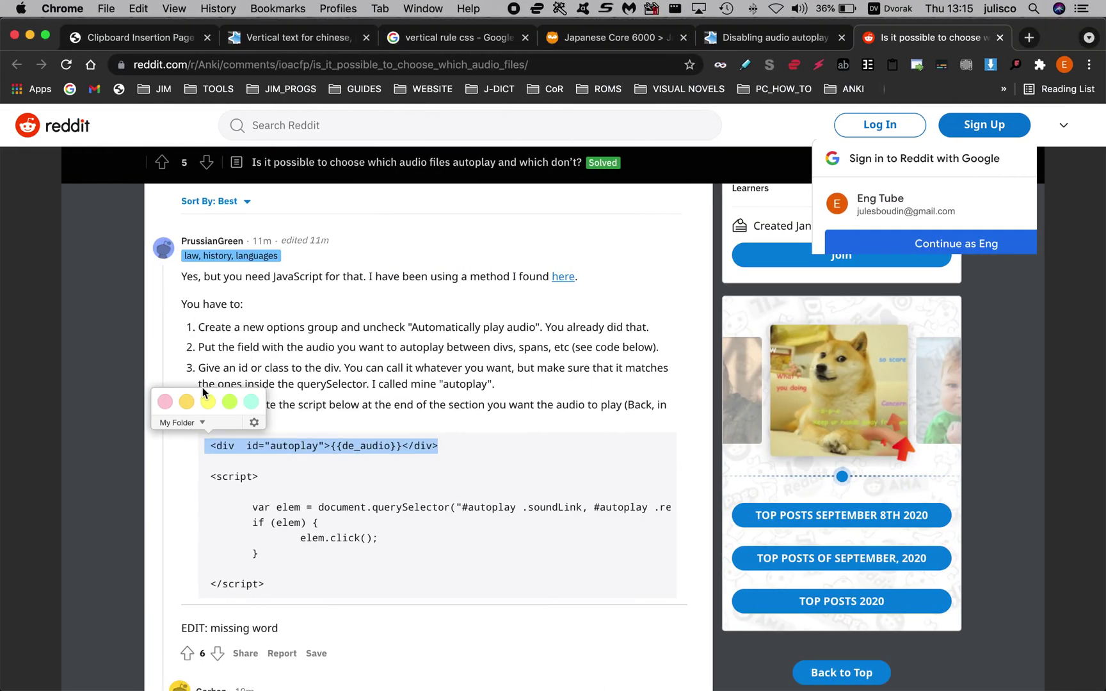
left_click(99, 368)
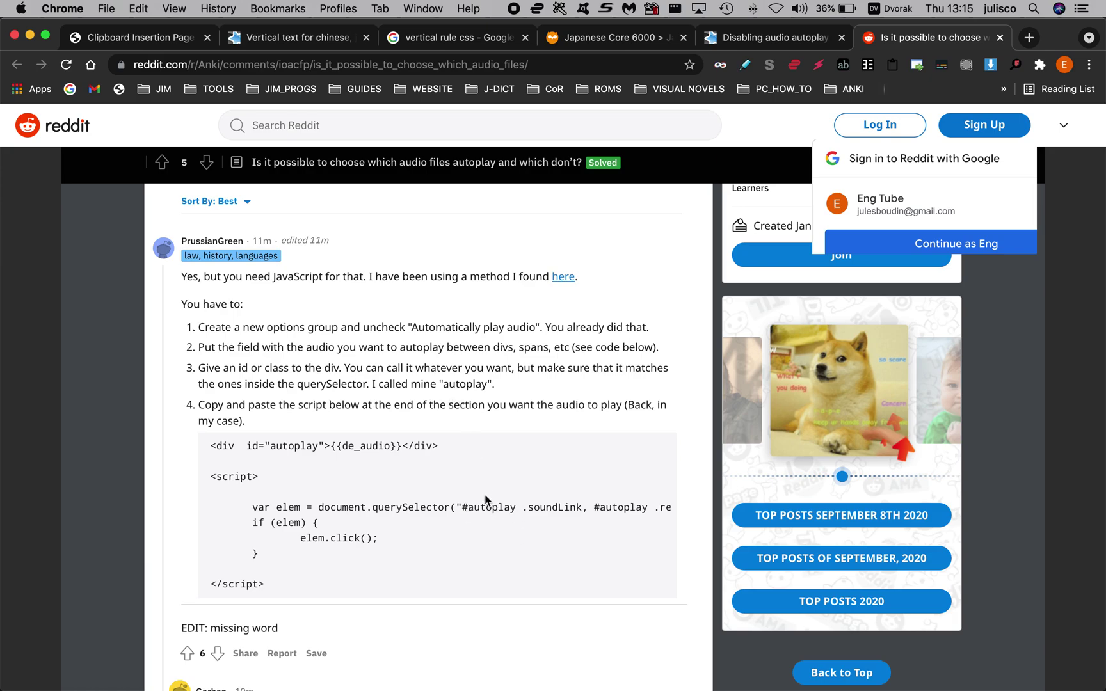
scroll(488, 517, "right", 4)
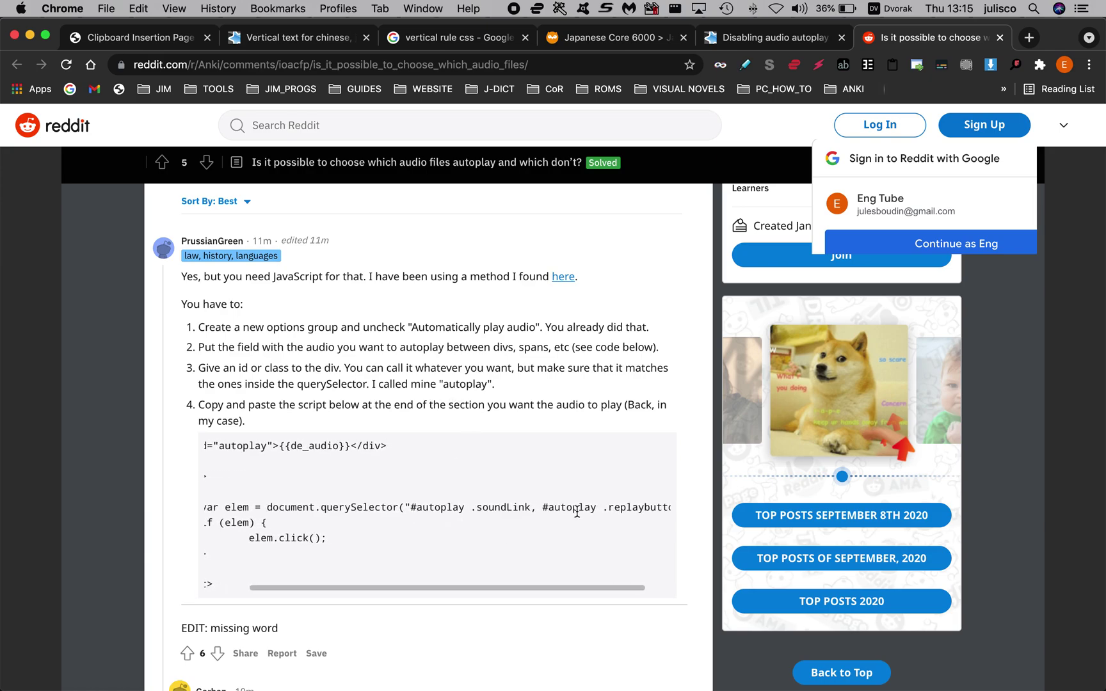
scroll(581, 512, "left", 4)
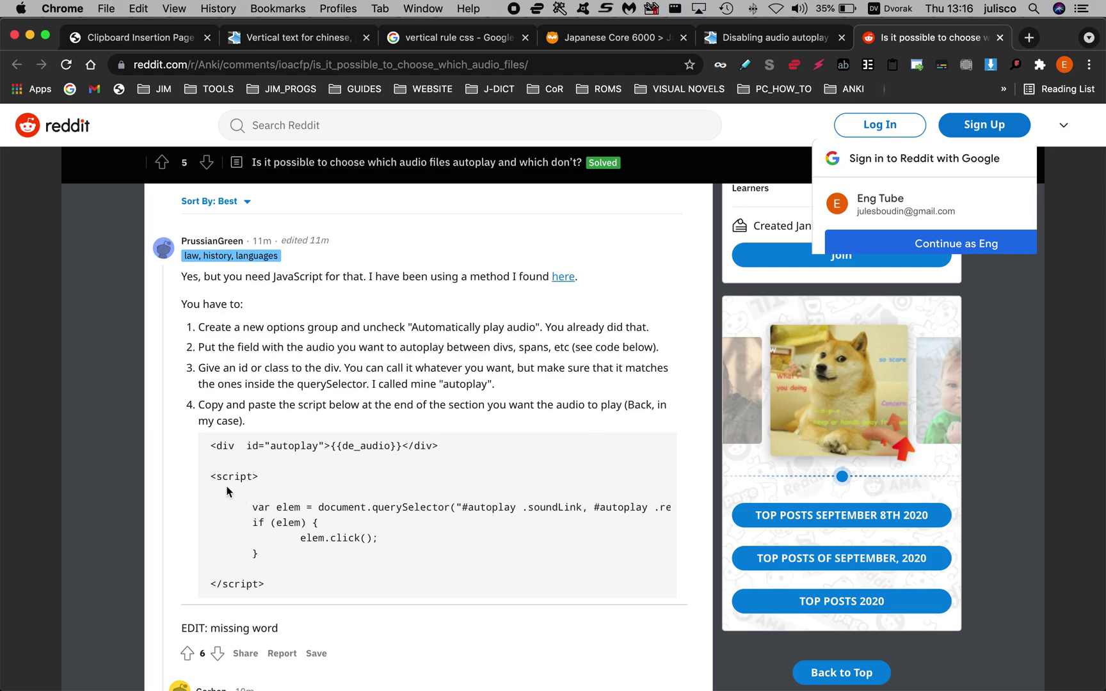
left_click_drag(210, 476, 285, 594)
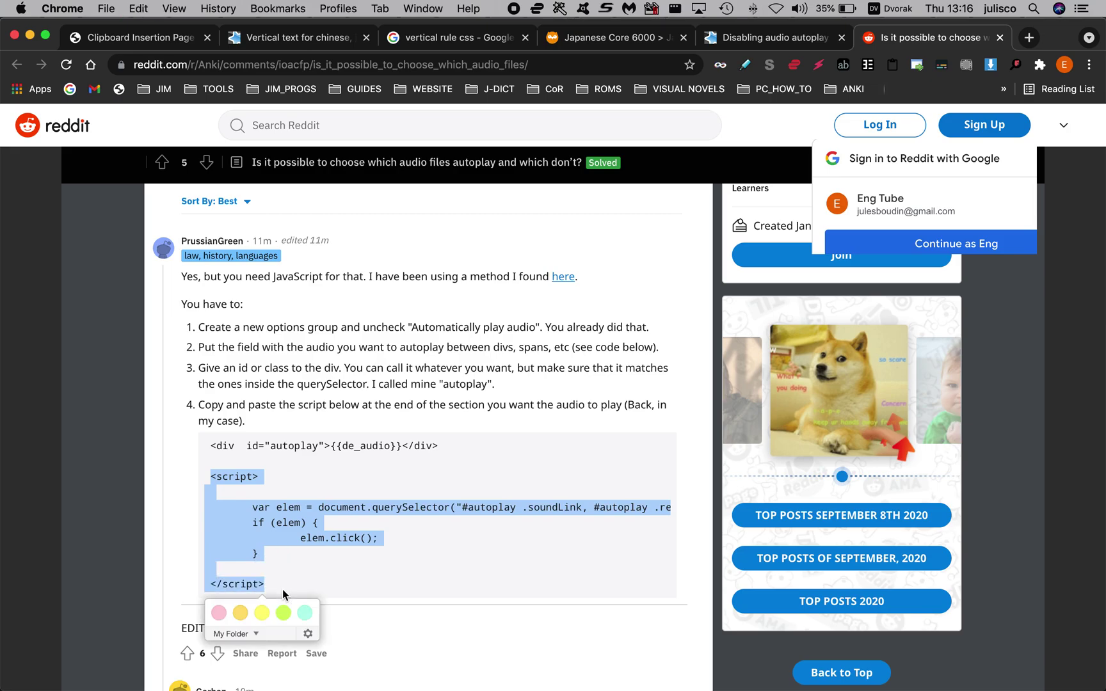
key("super+Tab")
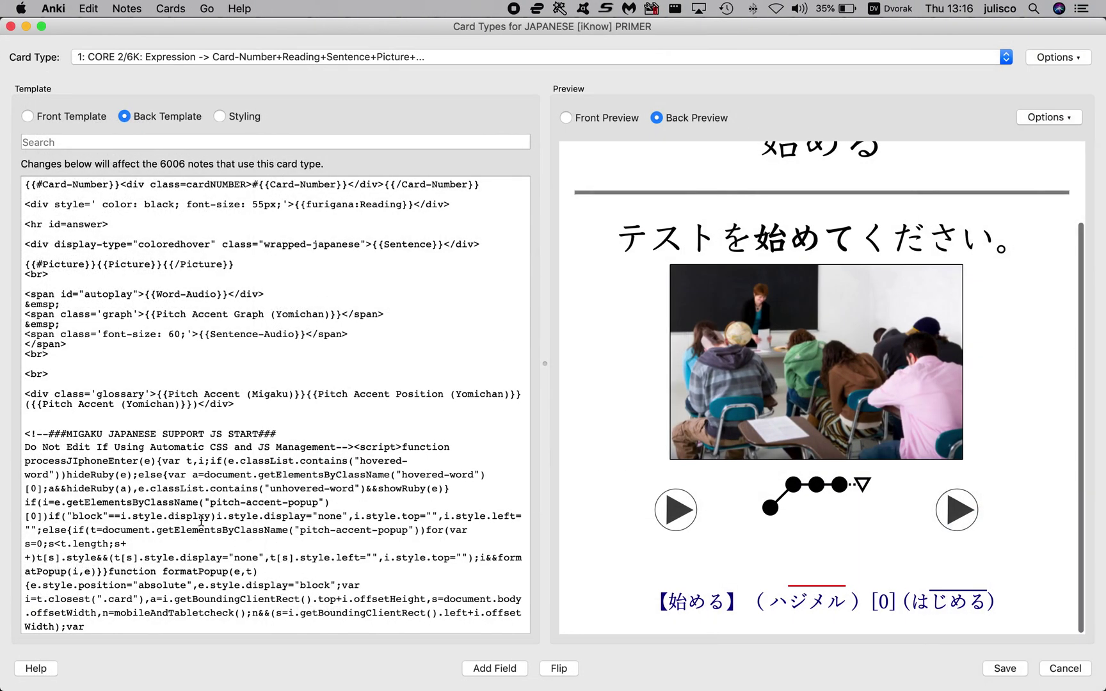
Step: Paste the script below the glossary div, above the Migaku block, and compare its closing lines with the Reddit original in Chrome
scroll(128, 435, "down", 1)
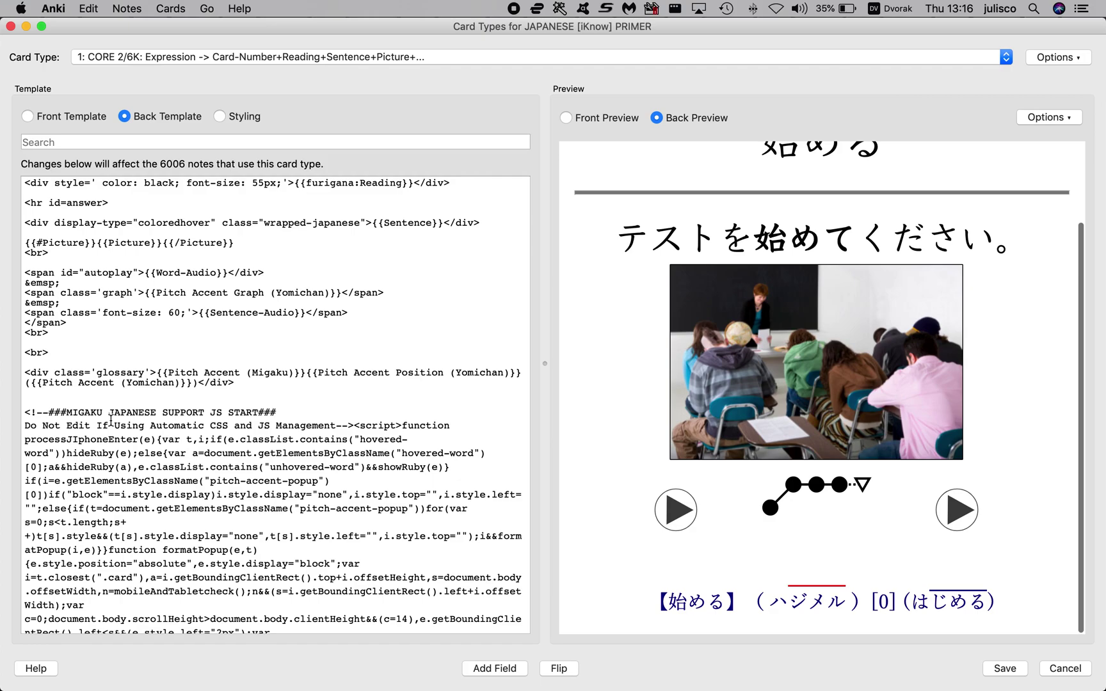
key("Return")
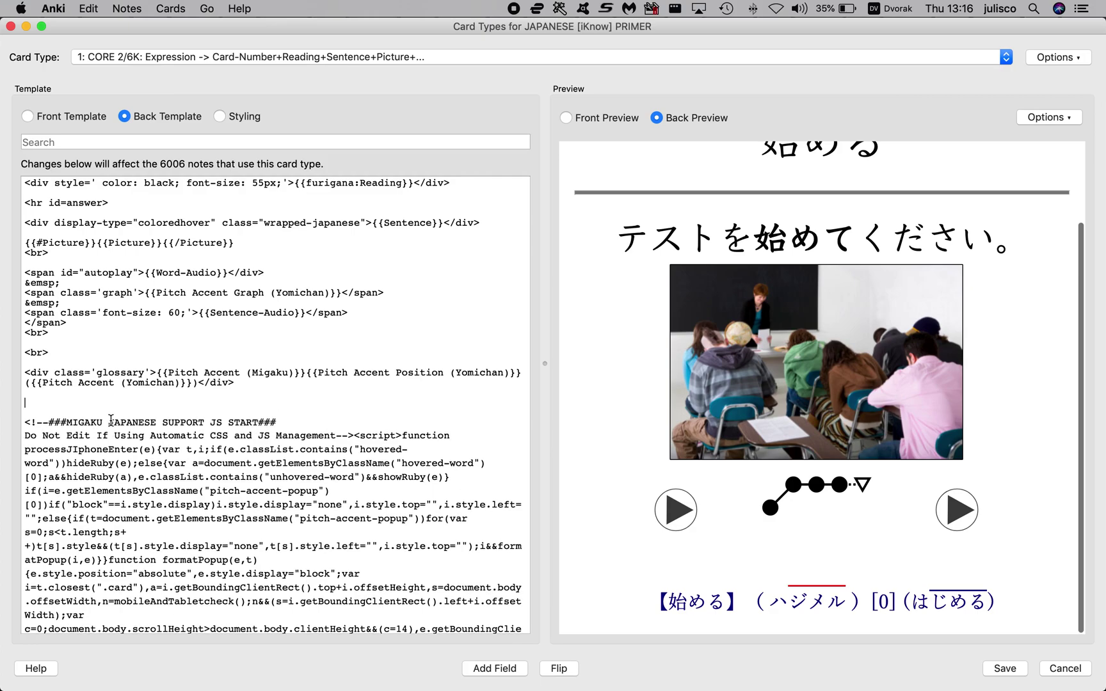
type("<script>    var elem = document.querySelector(\"#autoplay .soundLink, #autoplay .replaybutton\");   if (elem) {     elem.click();   }   </script>")
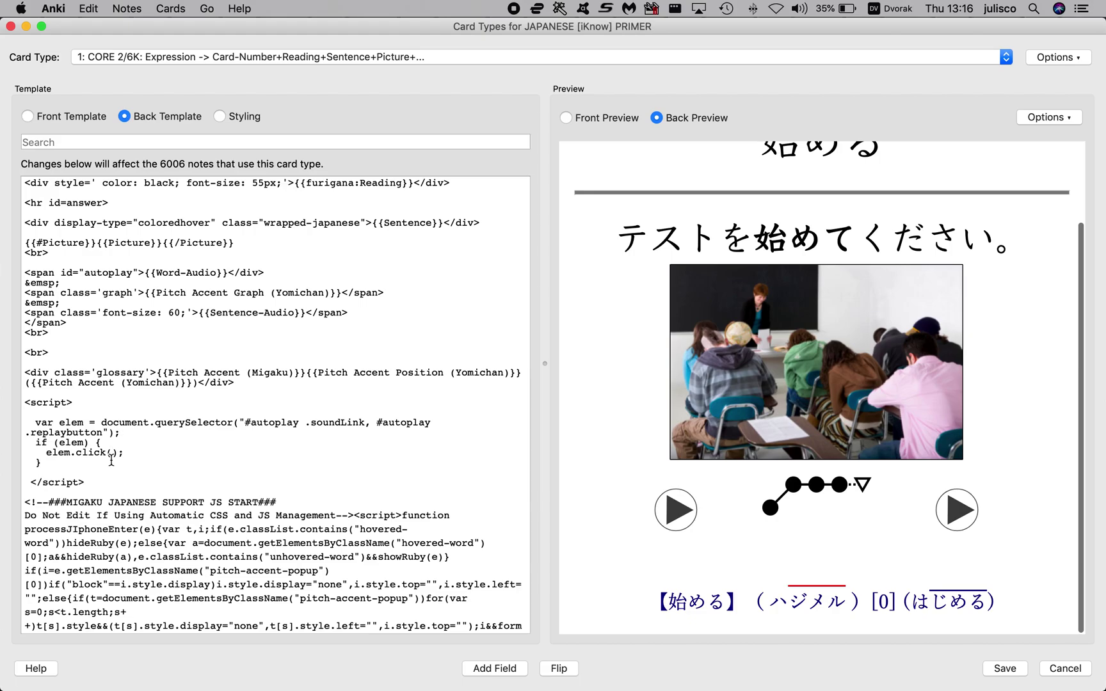
key("super+Tab")
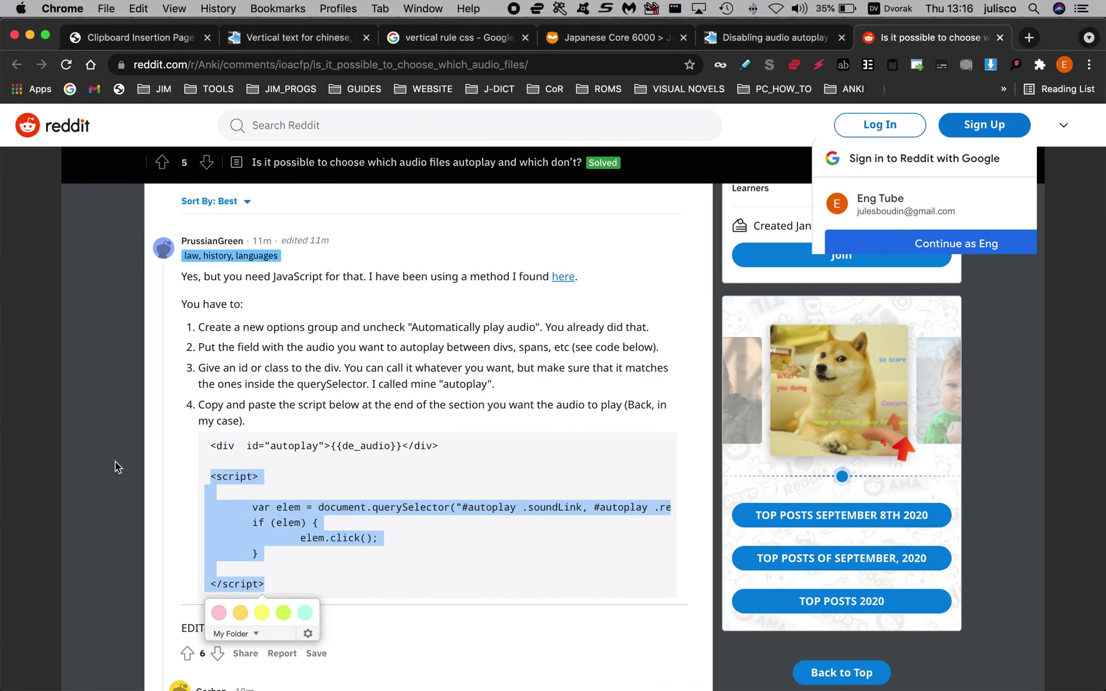
left_click_drag(211, 583, 206, 554)
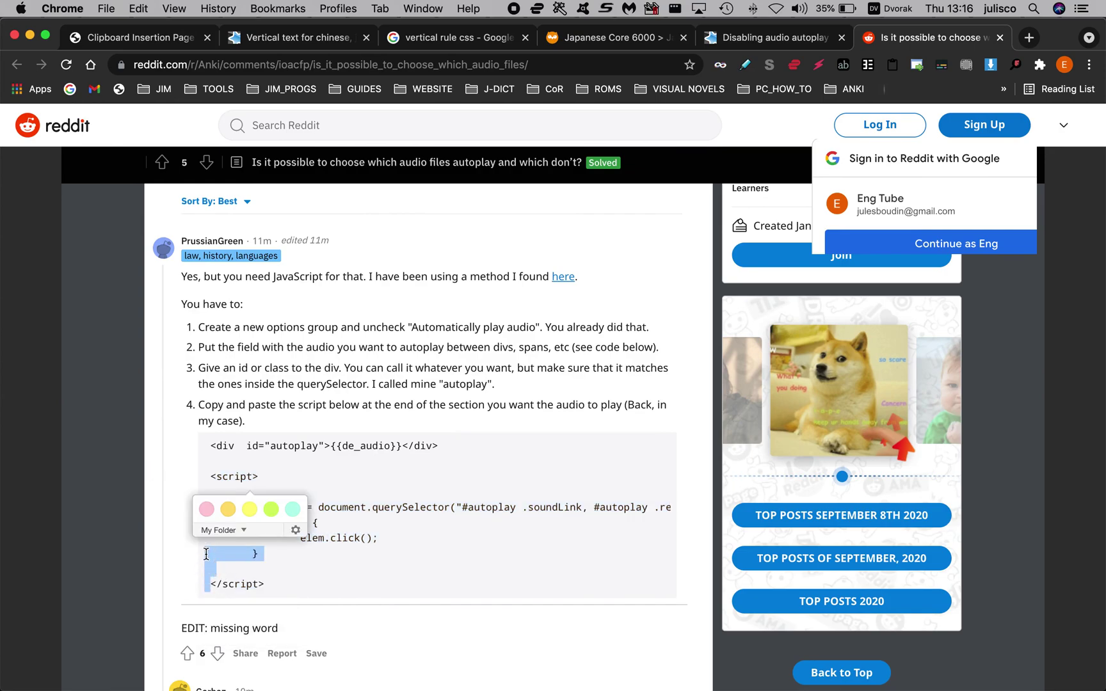
left_click(210, 583)
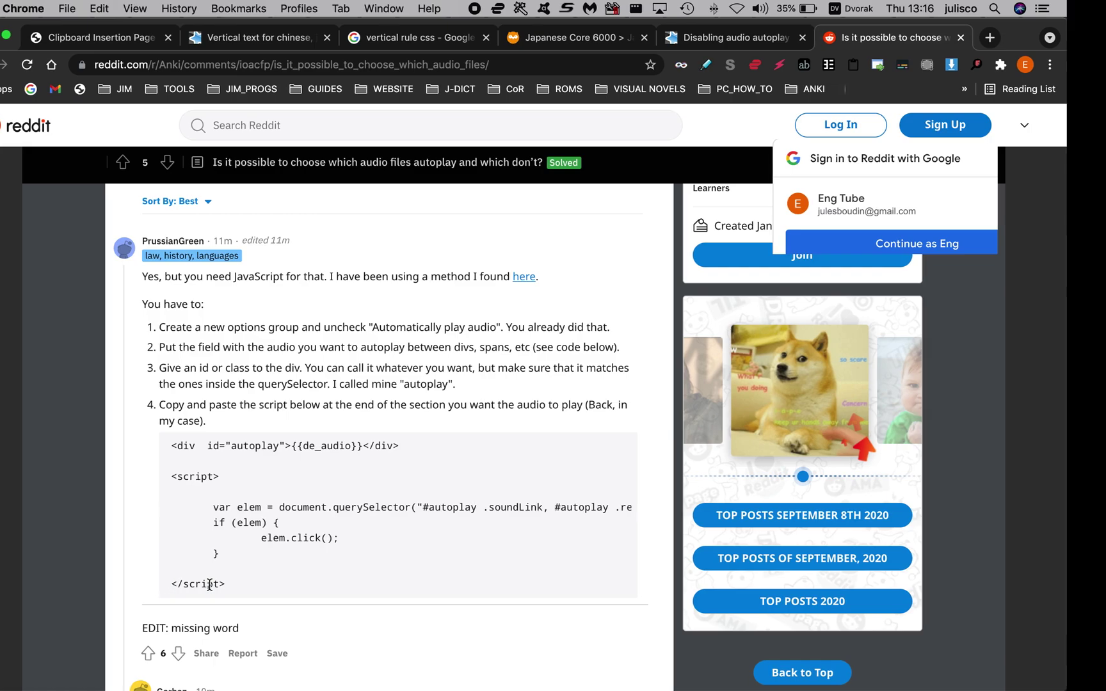
key("super+Tab")
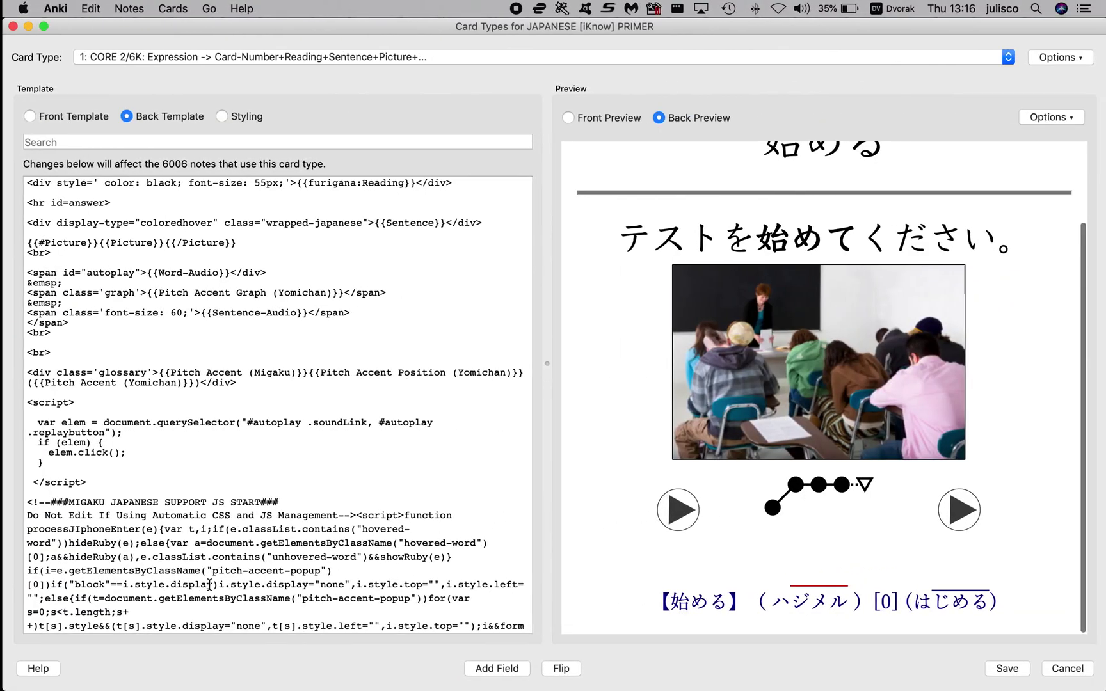
Step: Remove the leading space before the closing </script> tag, check the autoplay span and script block, and save the card template
left_click(30, 481)
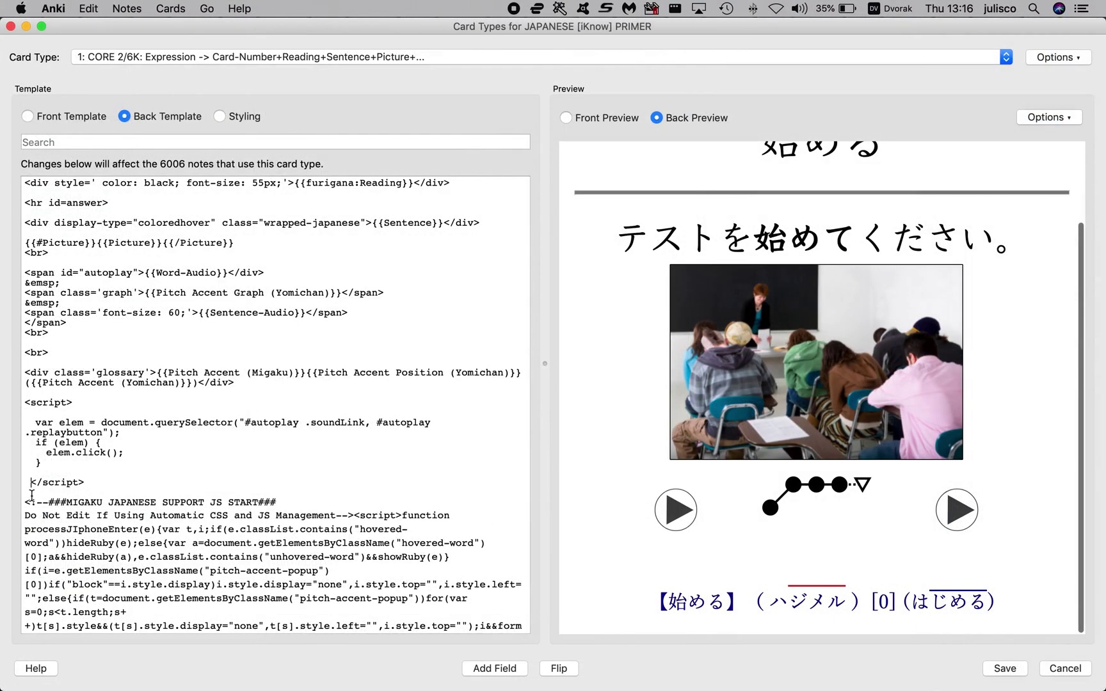
key("BackSpace")
left_click_drag(25, 272, 276, 275)
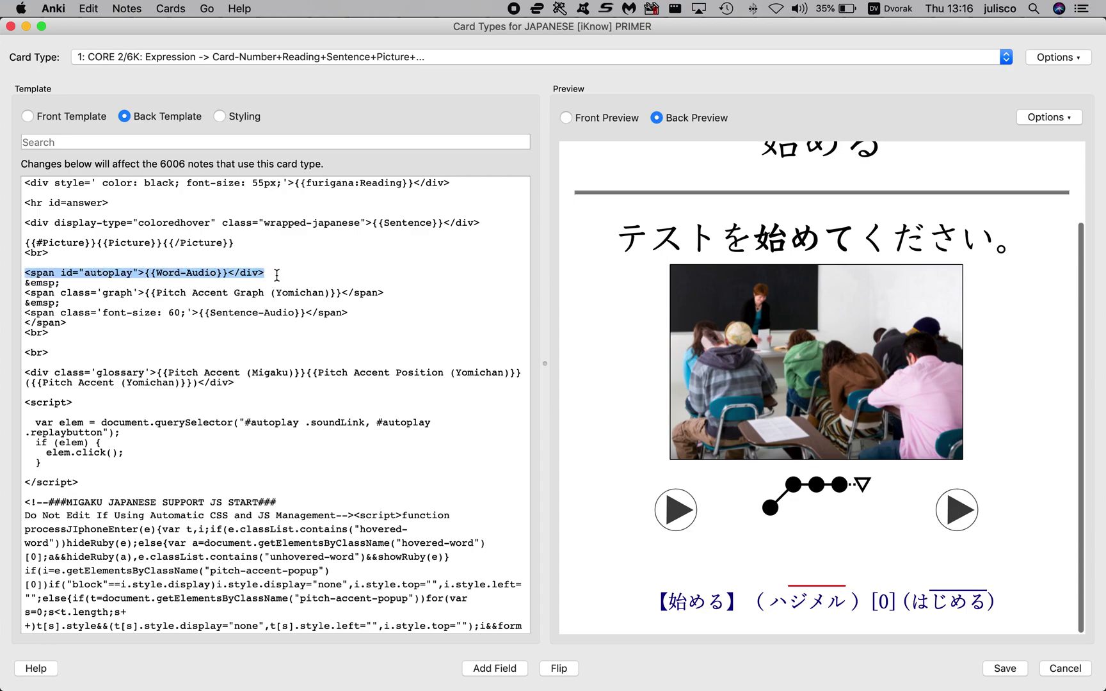
left_click_drag(25, 404, 88, 485)
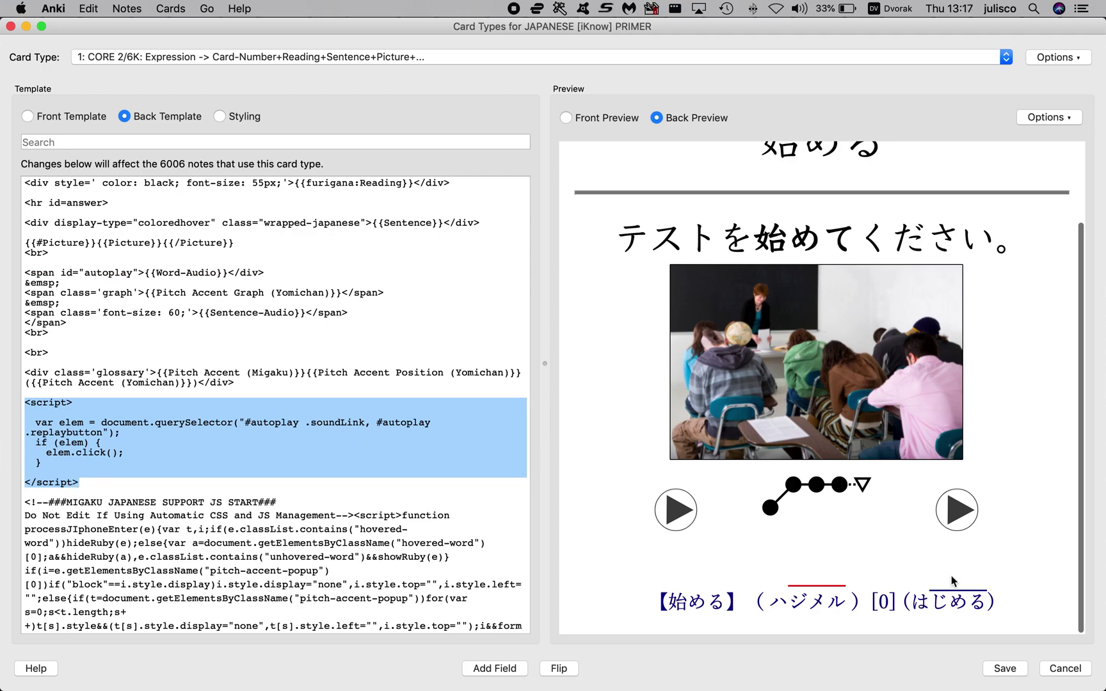
left_click(1011, 670)
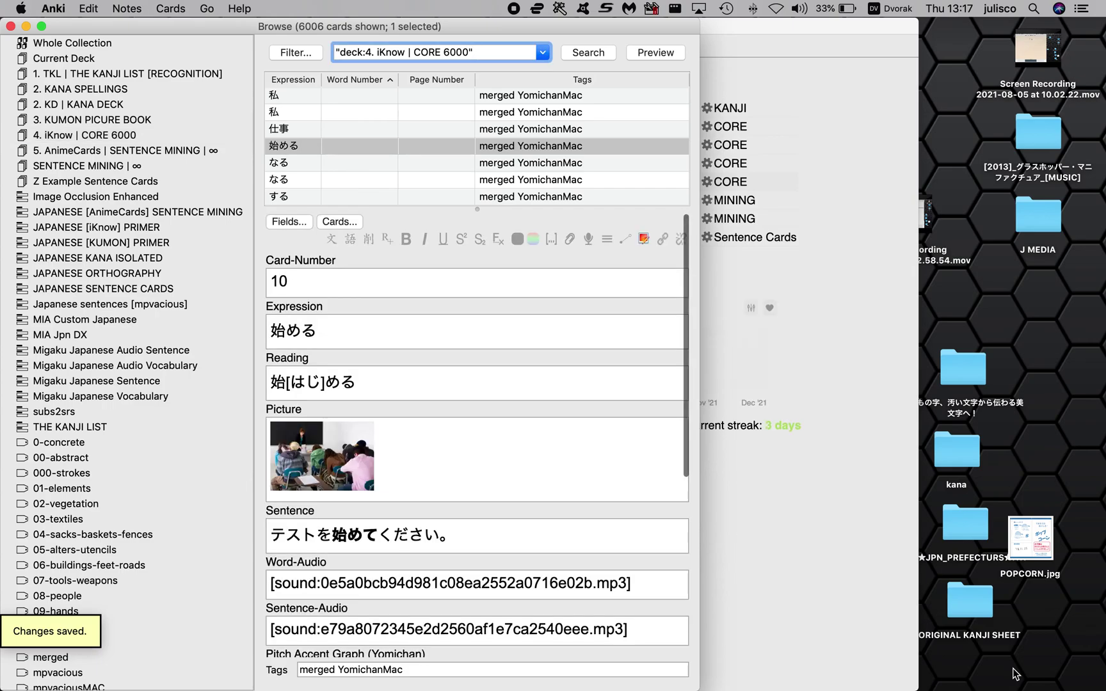
Step: Close the card browser, start studying the 4. iKnow | CORE 6000 deck, and answer the 私 card with Pass
left_click(9, 26)
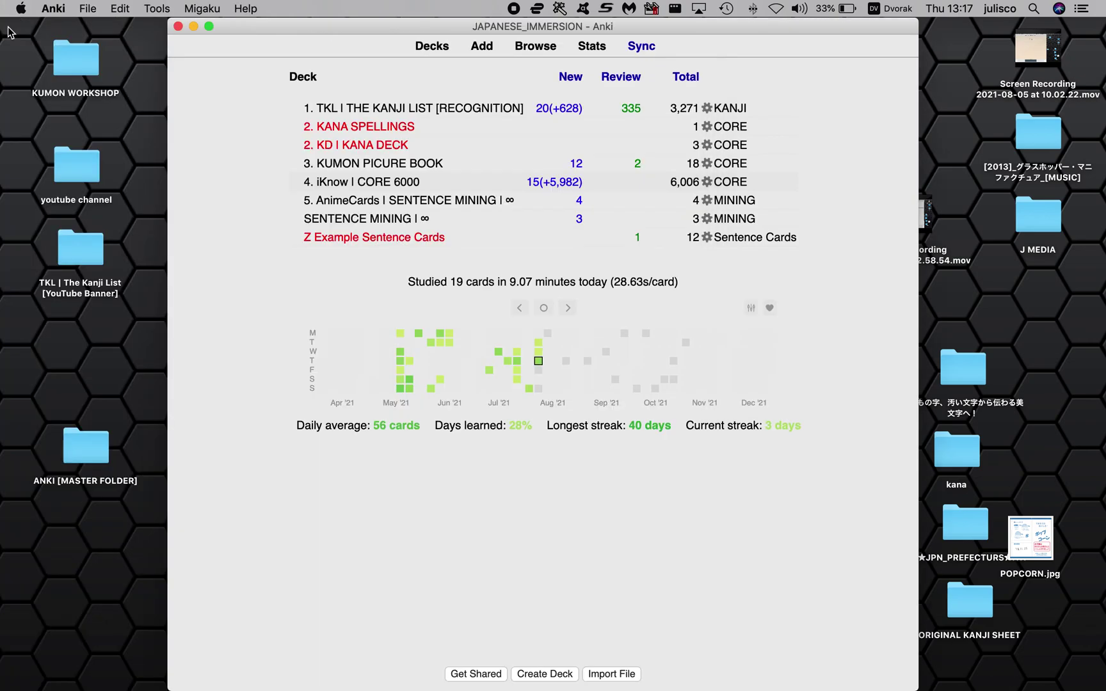
left_click(354, 182)
left_click(654, 192)
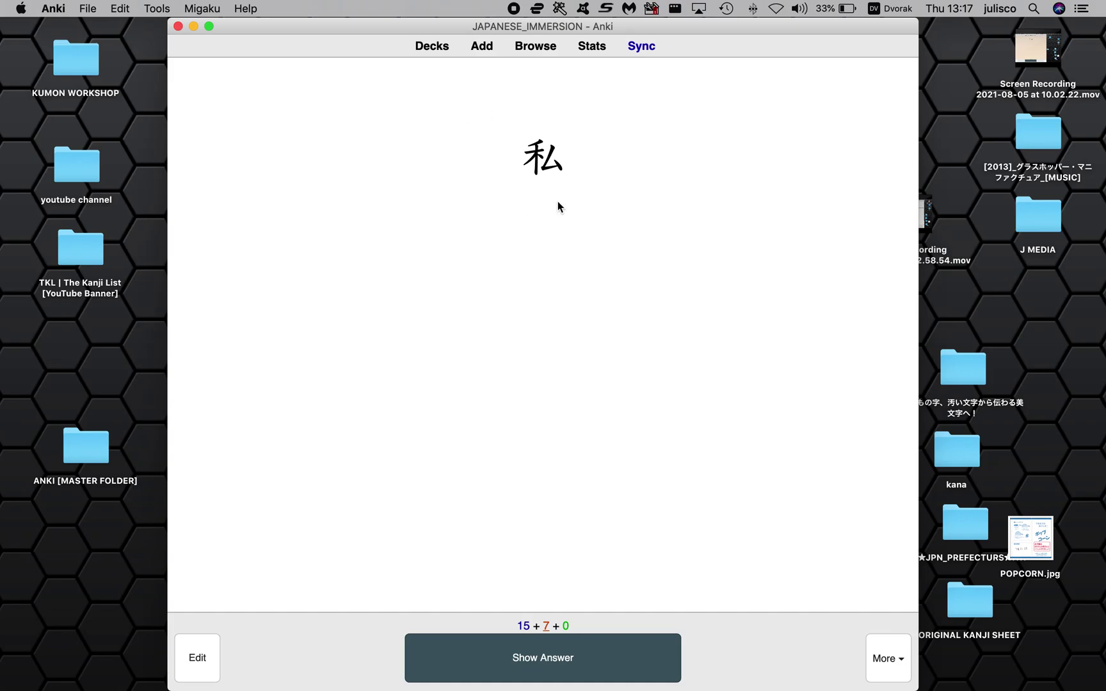
left_click(664, 662)
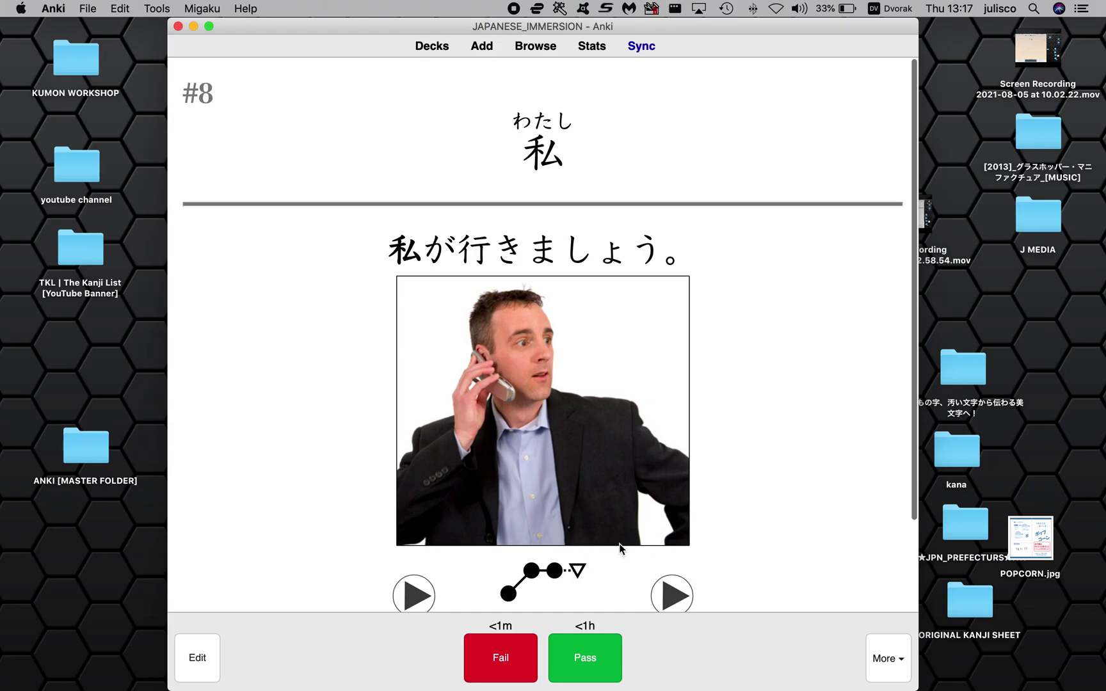
left_click(583, 656)
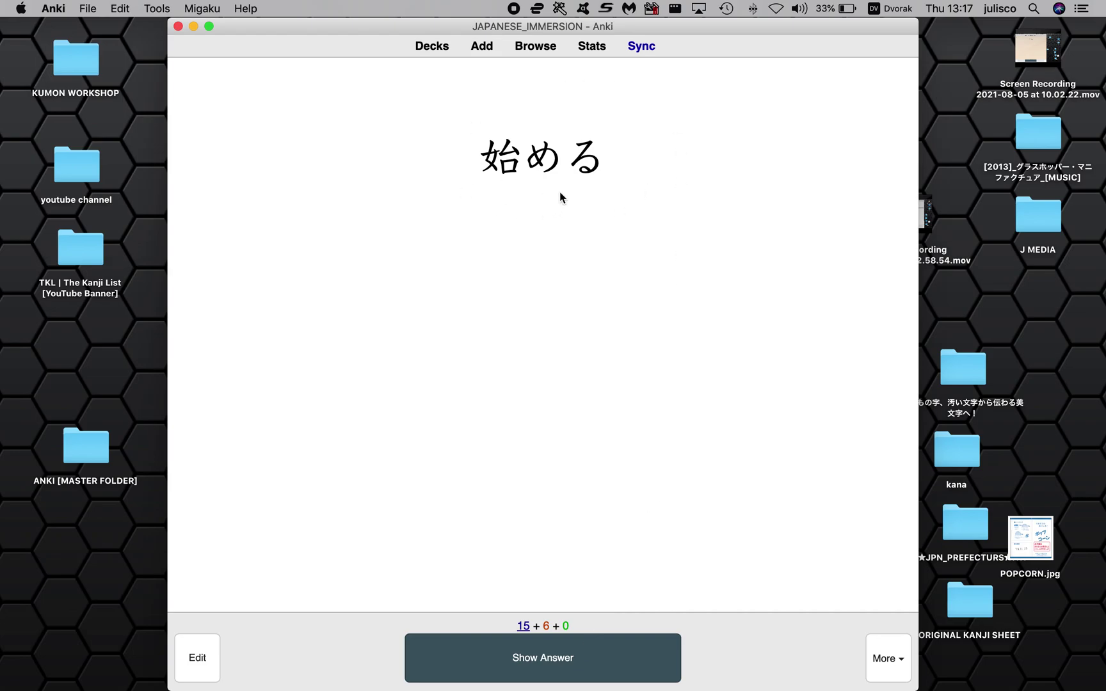
Step: Reveal the answer of the 始める card to test the word audio autoplay
left_click_drag(470, 167, 627, 168)
left_click(626, 164)
left_click(630, 655)
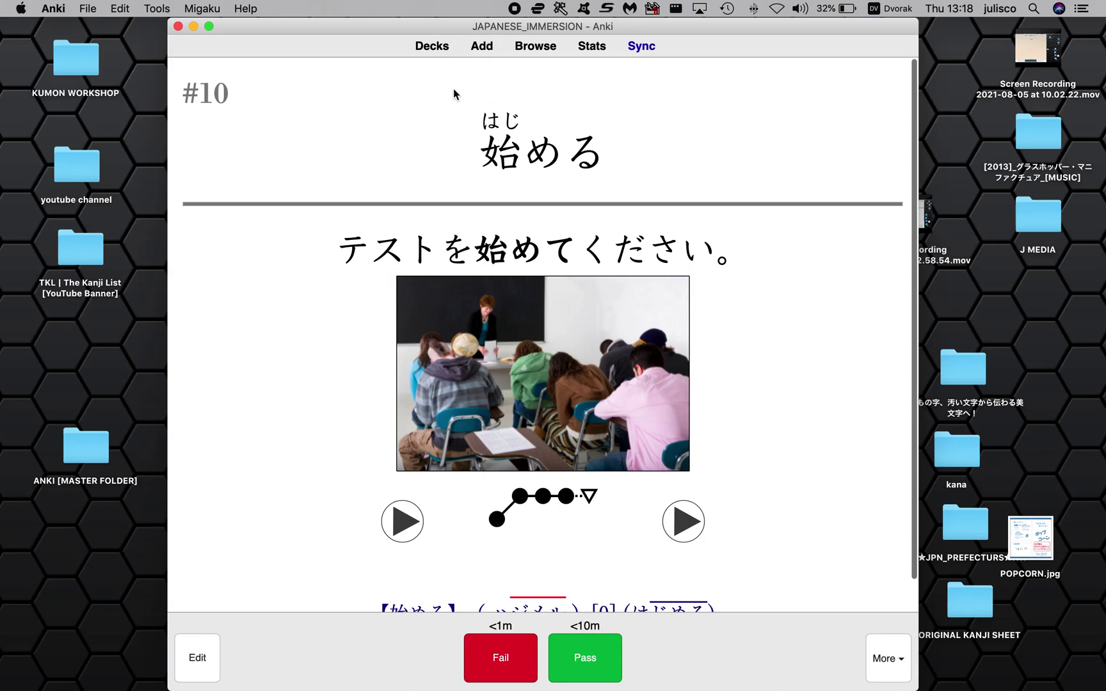
Step: Edit the current 始める note, generate Migaku reading and pitch accent annotations for its Sentence field, and close the editor
left_click(207, 661)
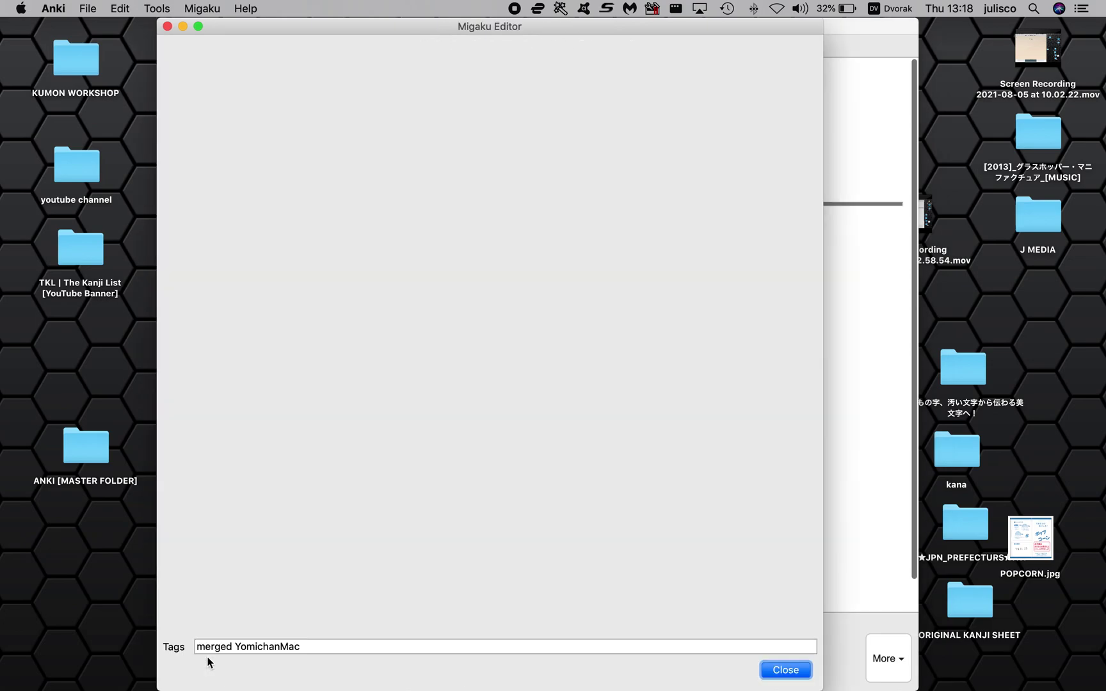
left_click(359, 474)
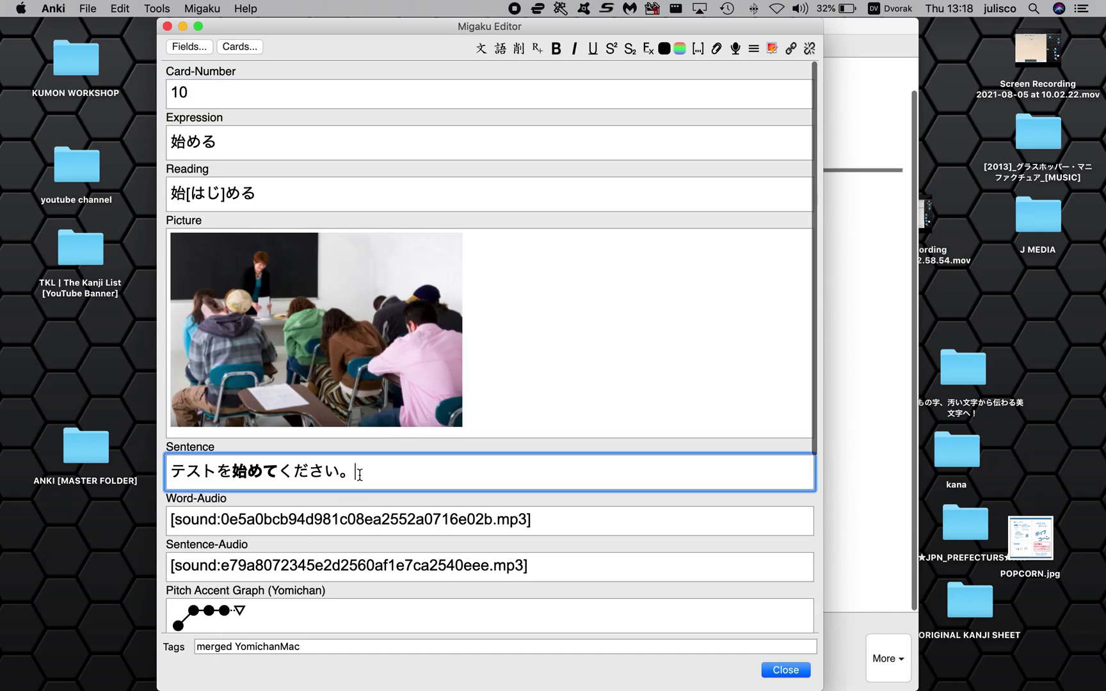
left_click(482, 50)
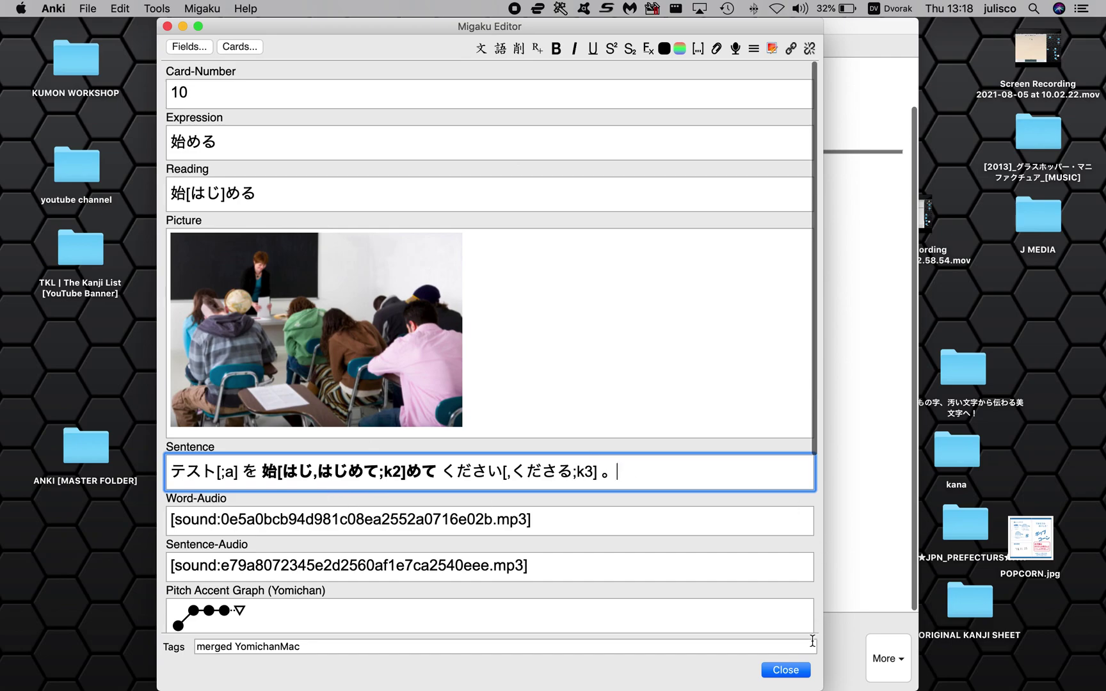
left_click(785, 670)
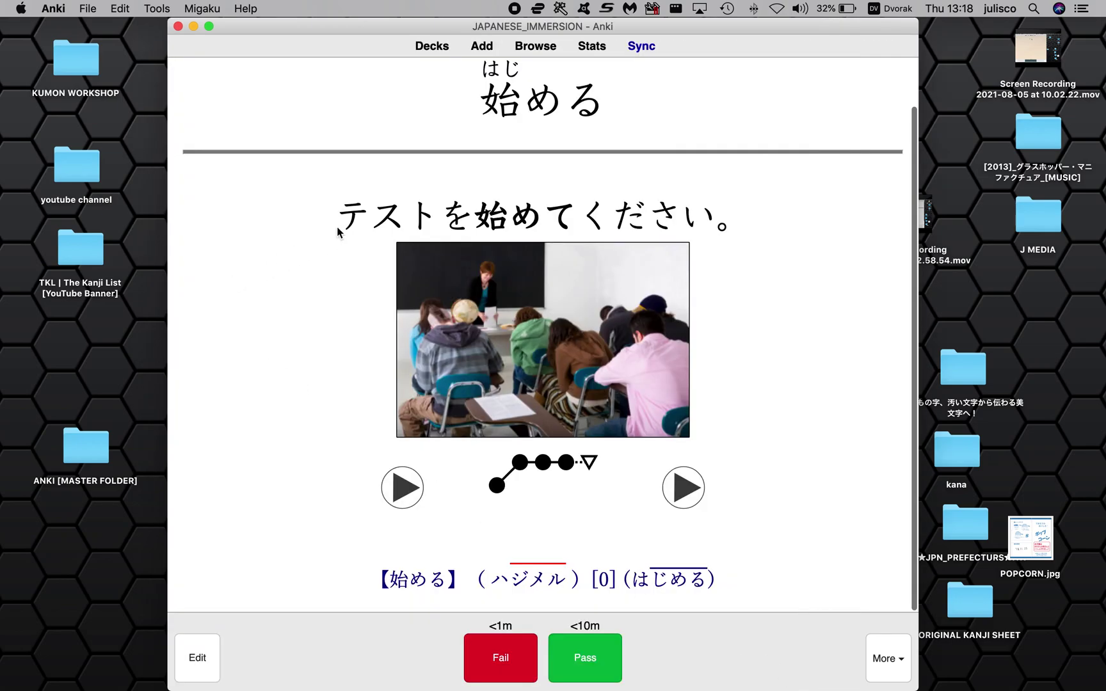
Step: Inspect the reading and pitch accent pop-ups of the words in the example sentence, and grade the card as Pass
mouse_move(486, 223)
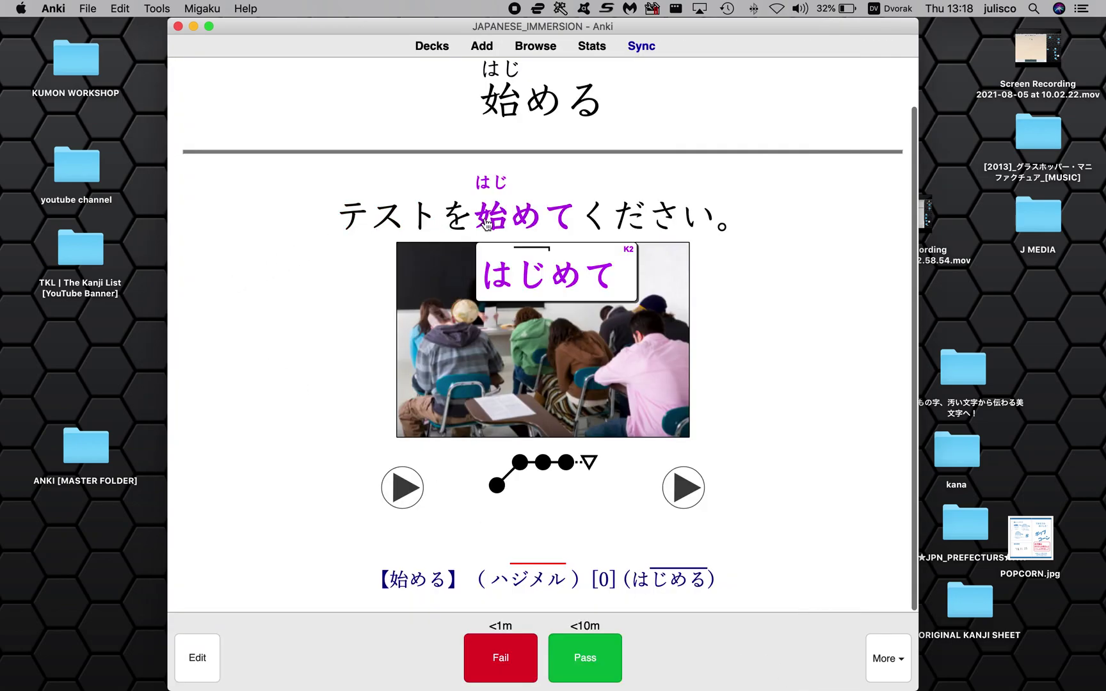
mouse_move(597, 222)
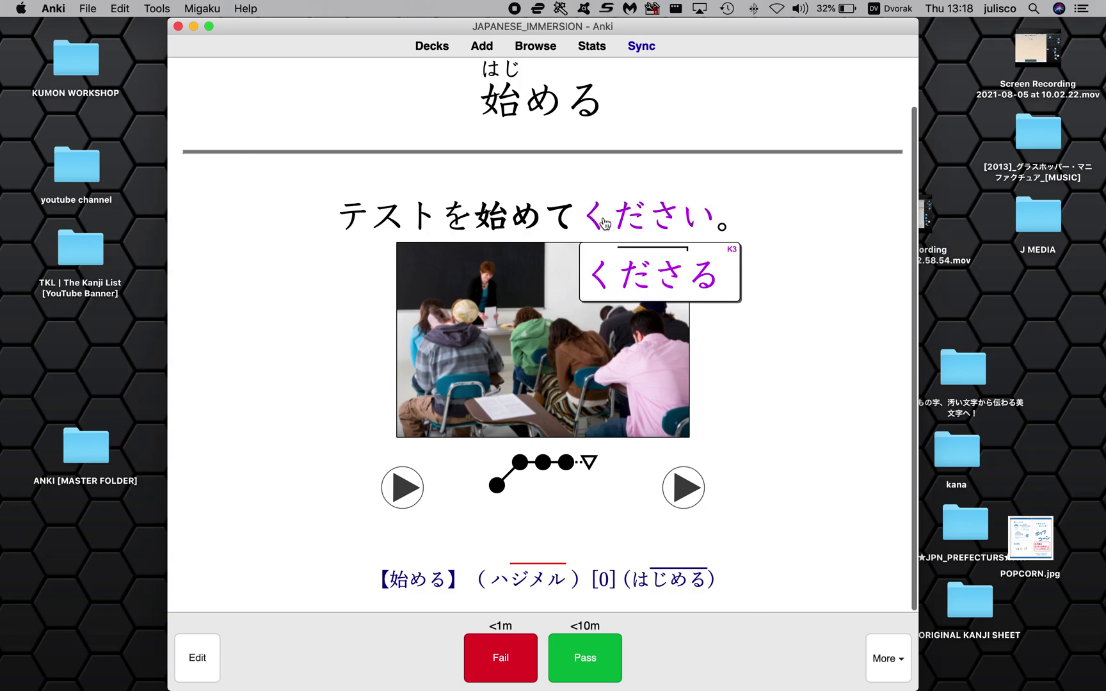
mouse_move(421, 237)
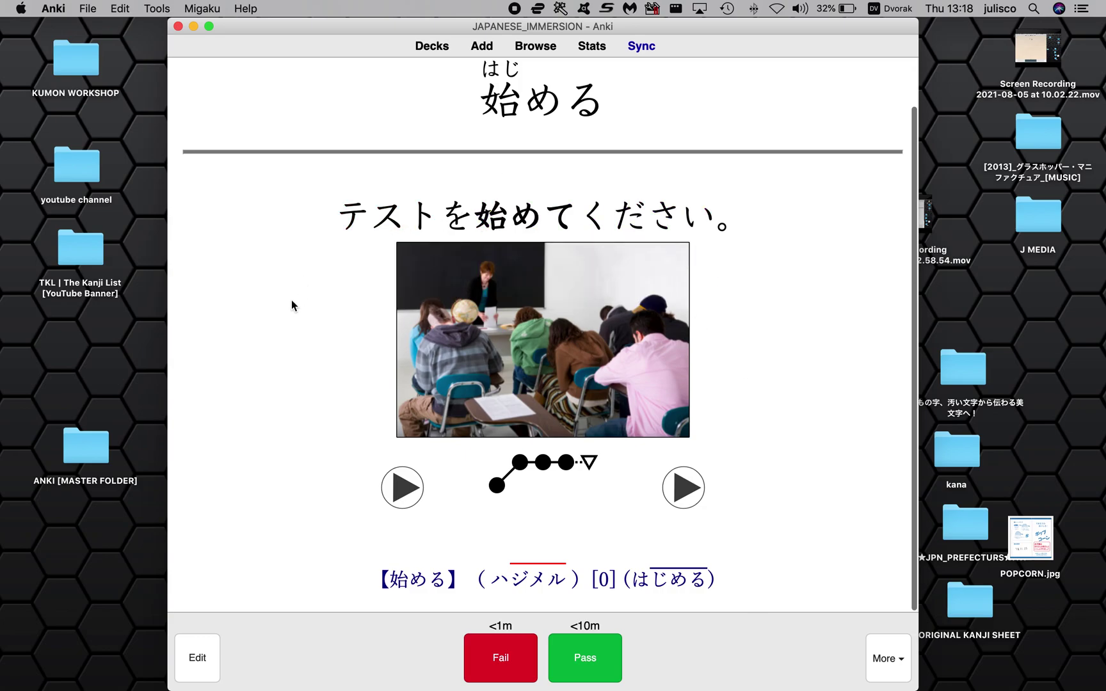
mouse_move(673, 234)
mouse_move(344, 233)
left_click(601, 650)
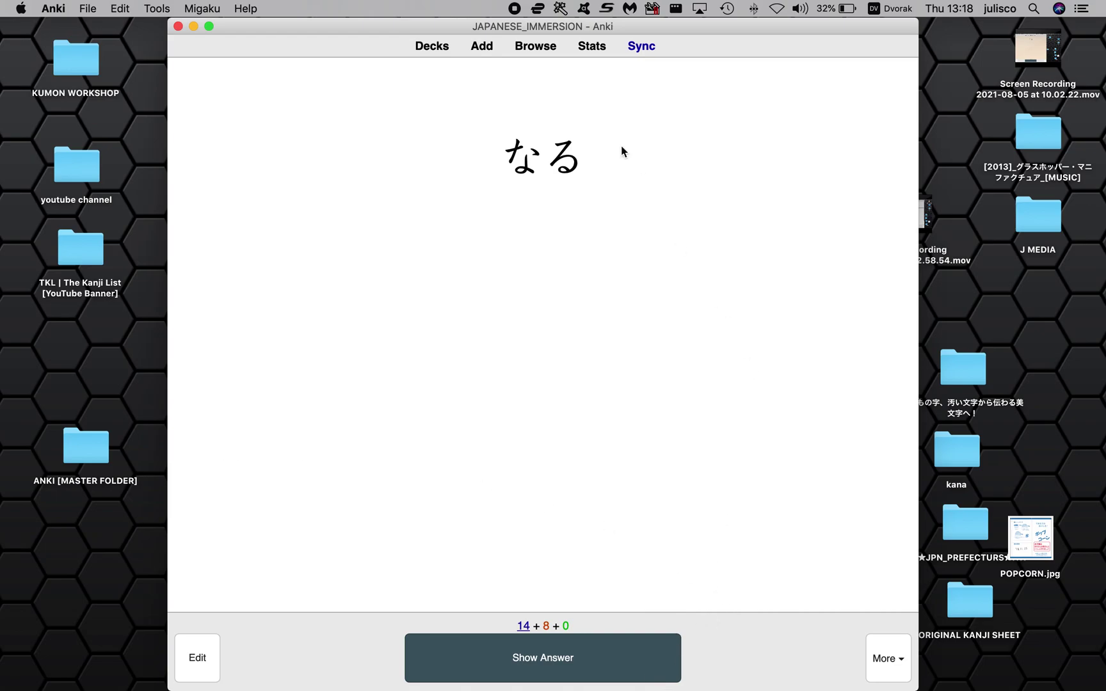
Step: Switch to Chrome and review the Anki Forums thread on disabling audio autoplay for certain fields and the Reddit answer with the script
key("ctrl+Left")
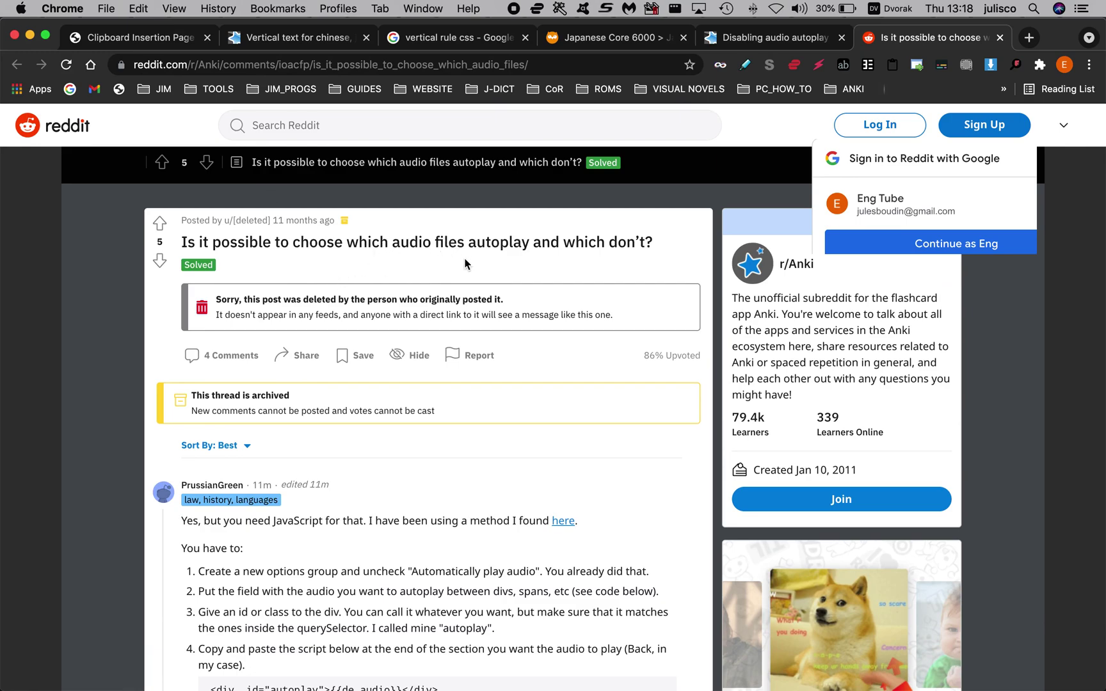
left_click(778, 37)
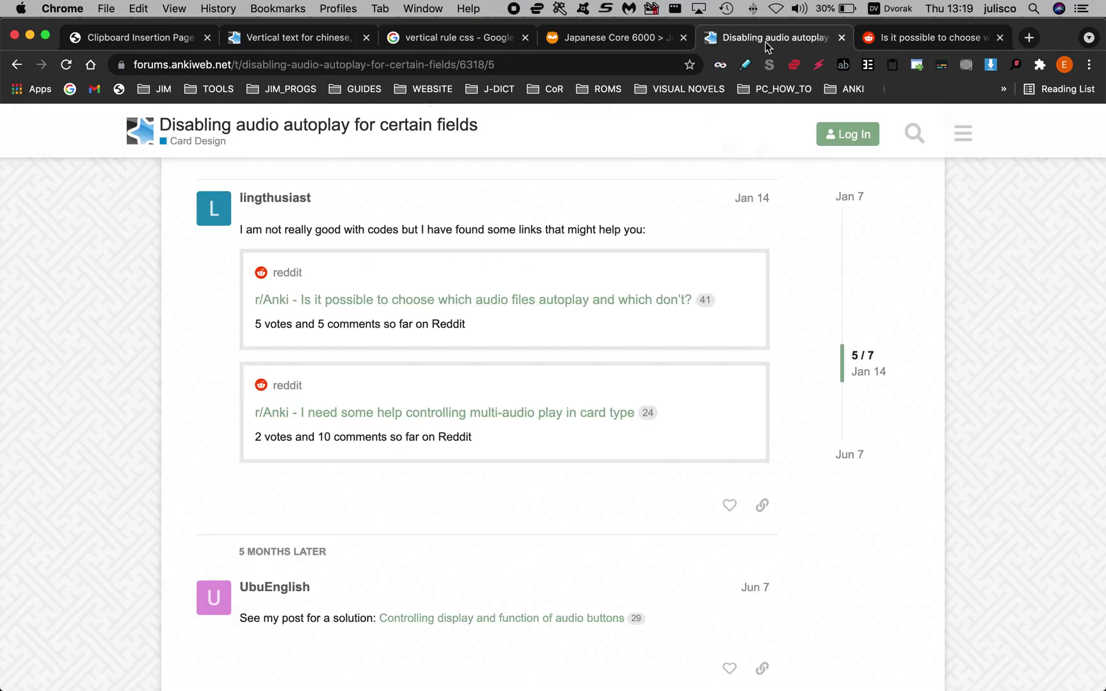
scroll(512, 308, "up", 10)
scroll(512, 309, "up", 10)
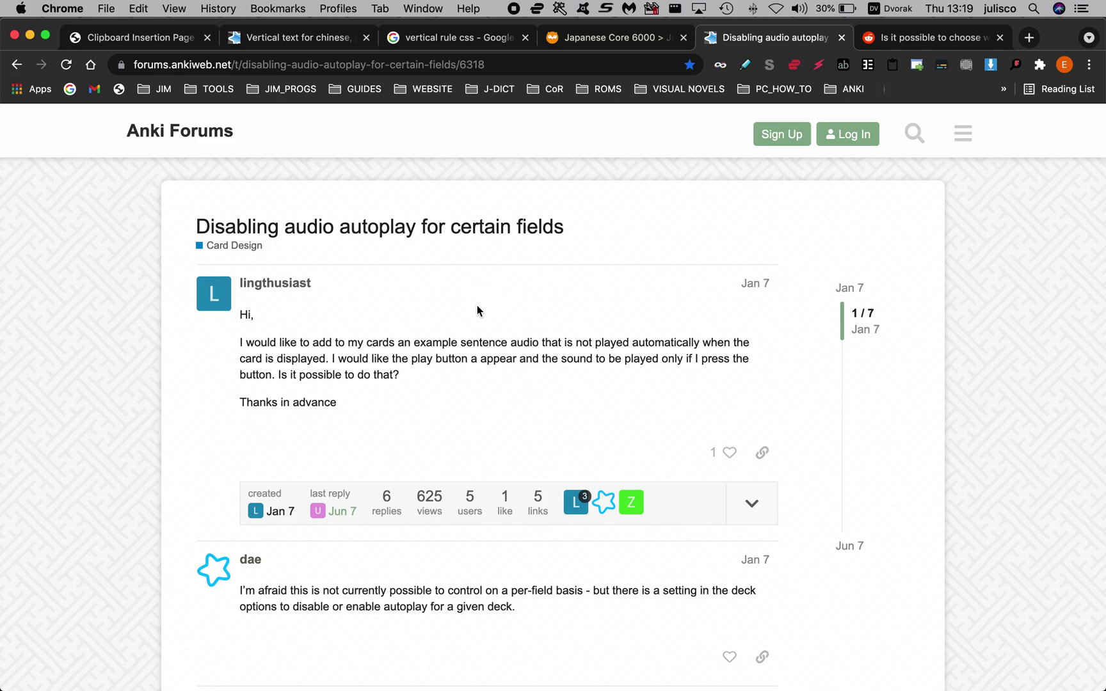
scroll(439, 403, "down", 3)
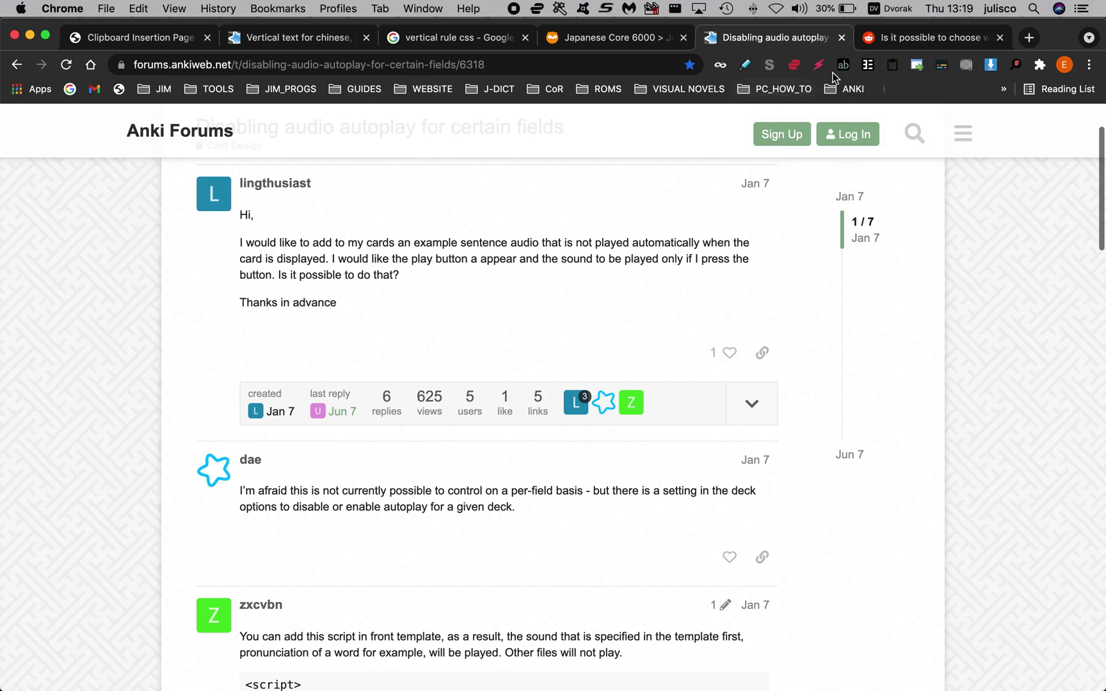
left_click(947, 38)
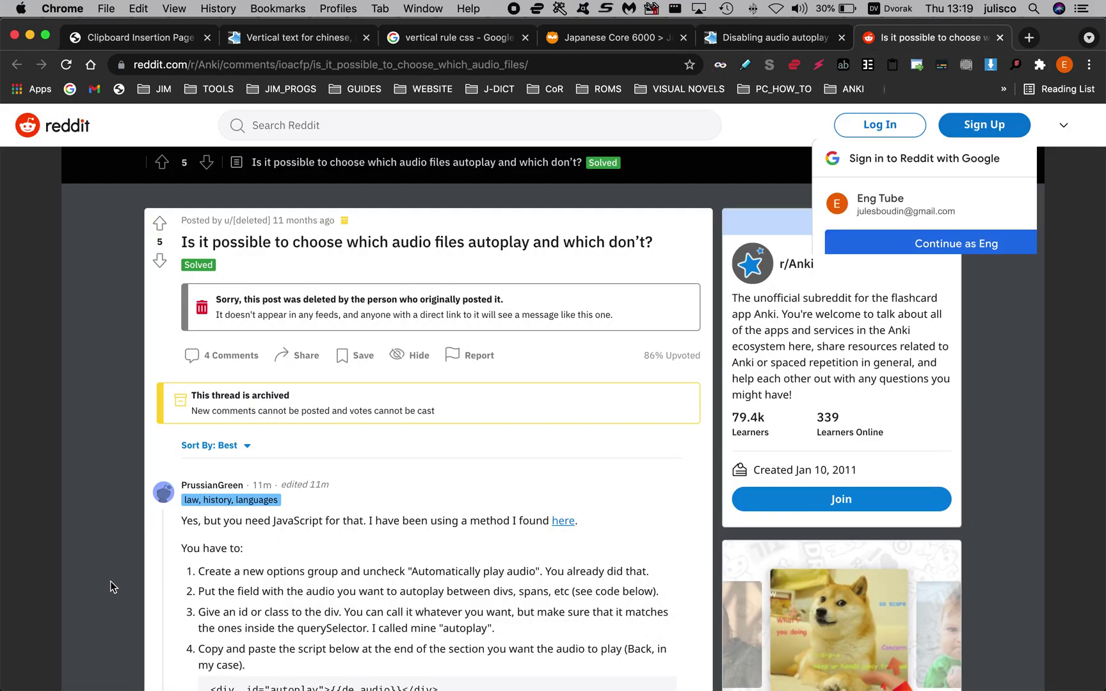
scroll(109, 582, "down", 5)
scroll(397, 418, "up", 5)
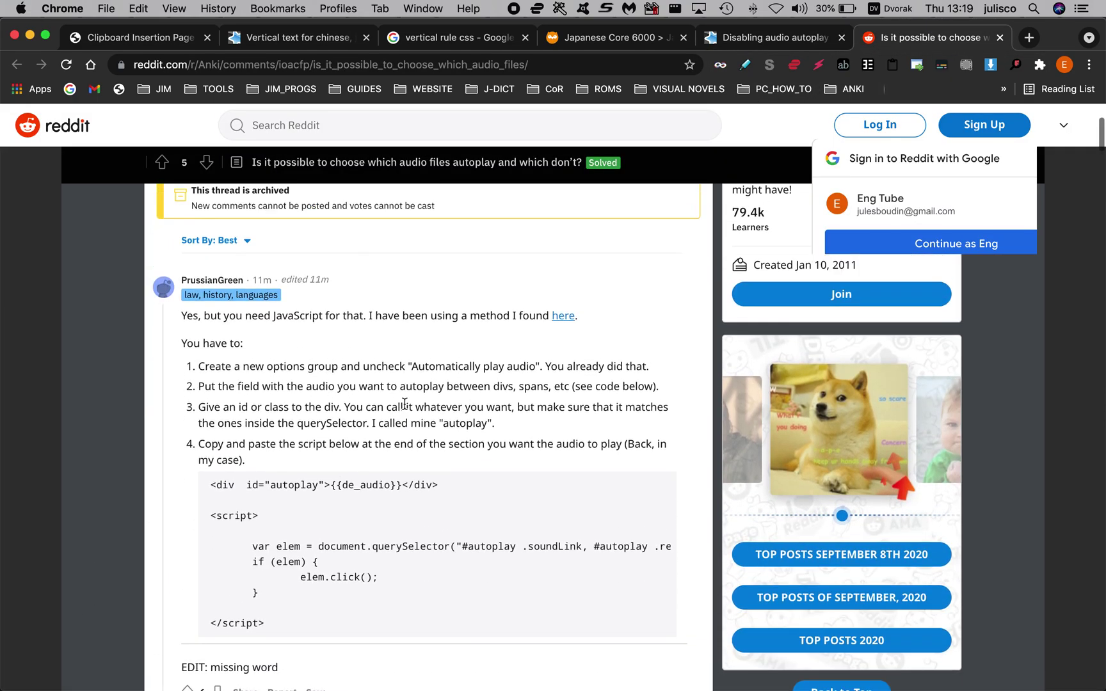